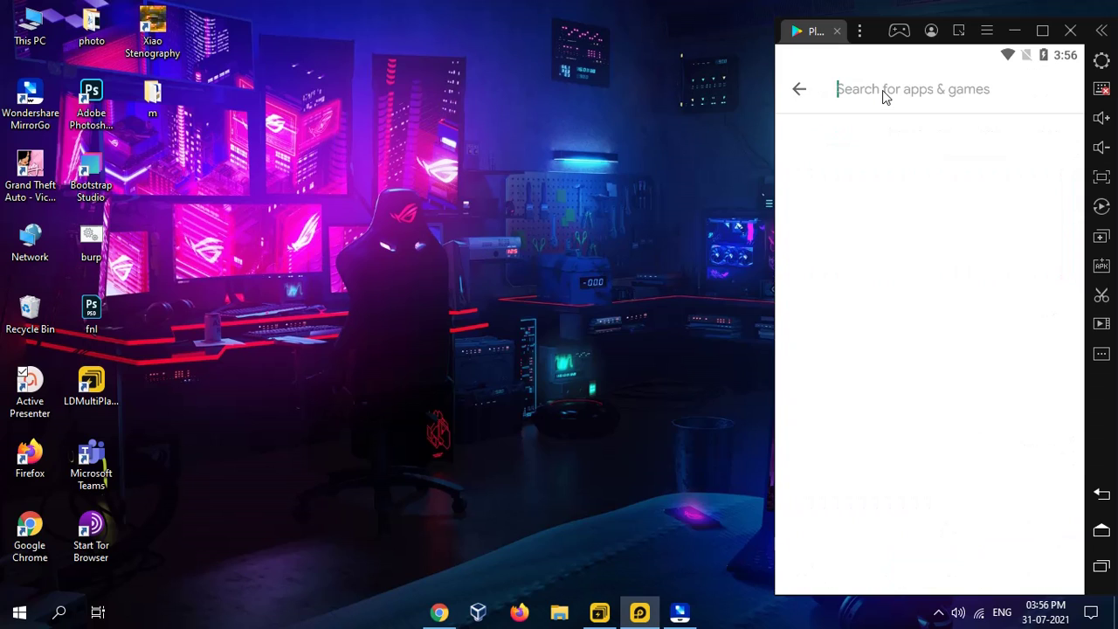
# Search Play Store for "anydesk", install AnyDesk Remote Desktop Software, and dismiss the installation notification
pyautogui.write('an')
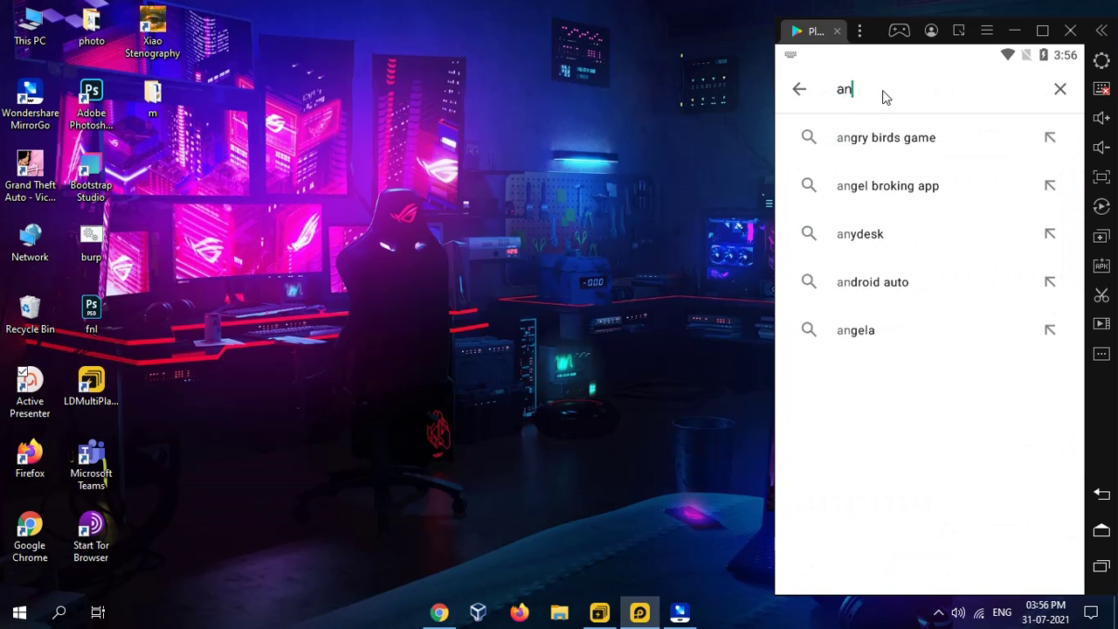
pyautogui.write('ydesk')
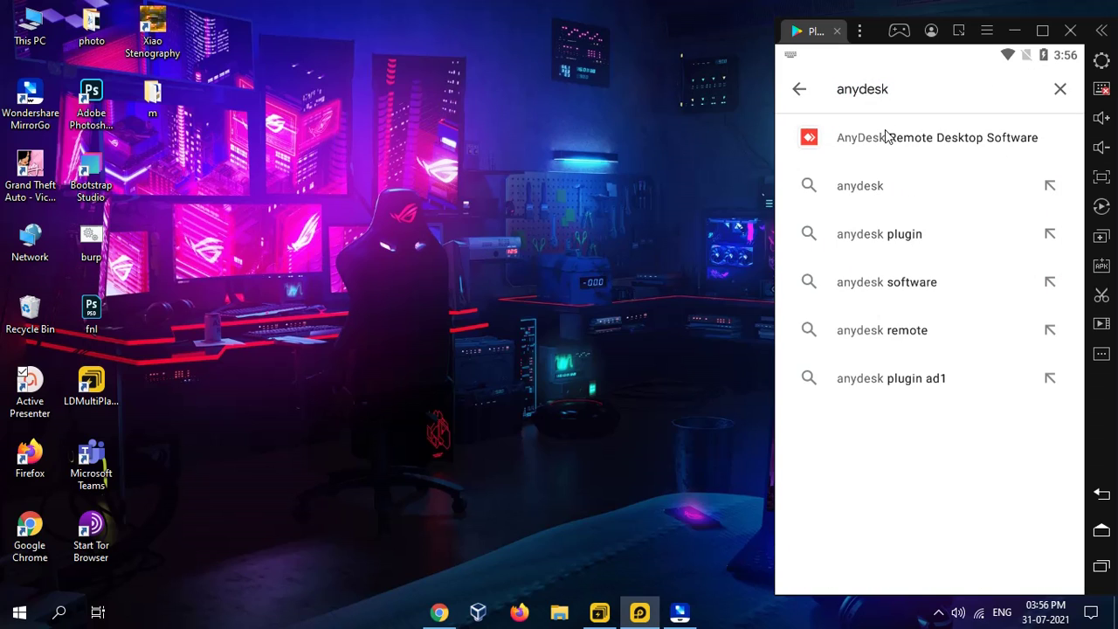
pyautogui.click(887, 137)
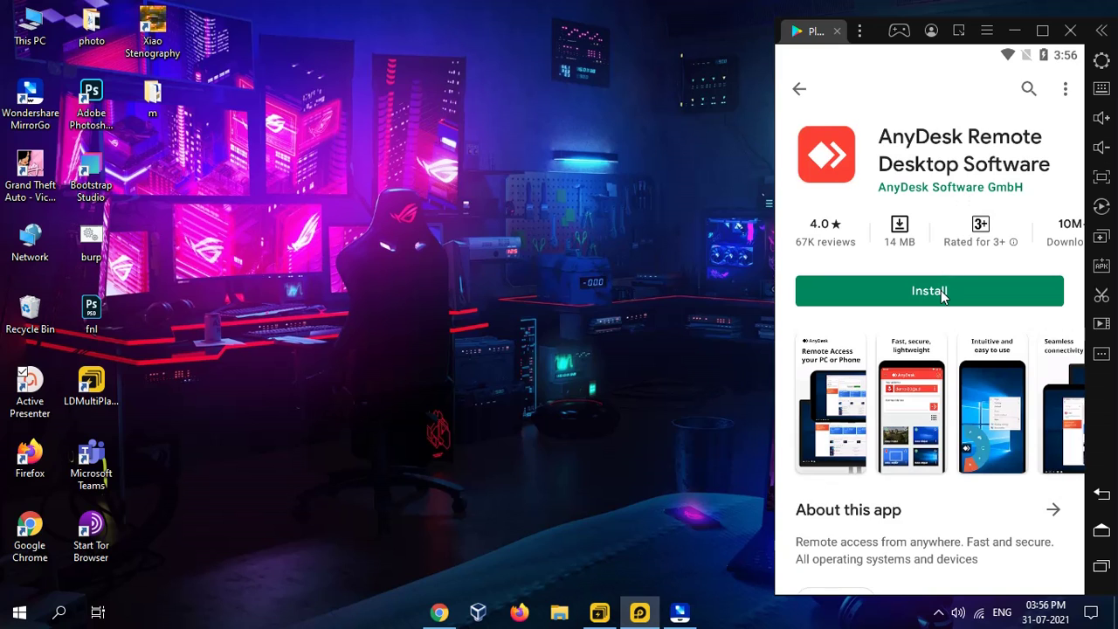
pyautogui.click(943, 297)
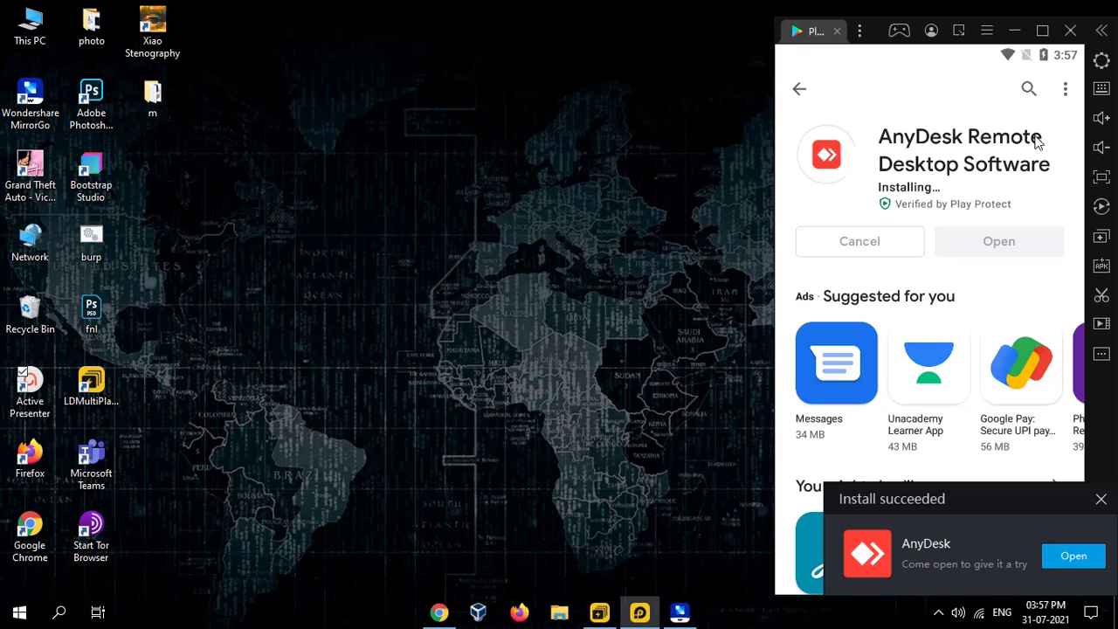
pyautogui.click(1102, 499)
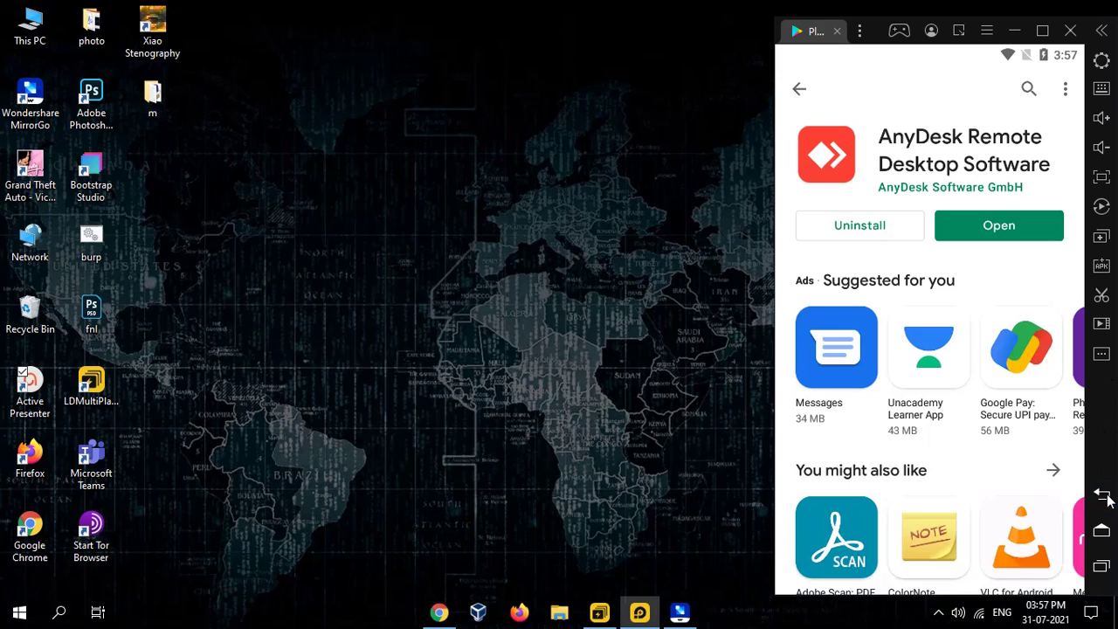
# Open AnyDesk in the emulator, agree to install the remote control plugin, and skip the introductory tutorial
pyautogui.click(979, 226)
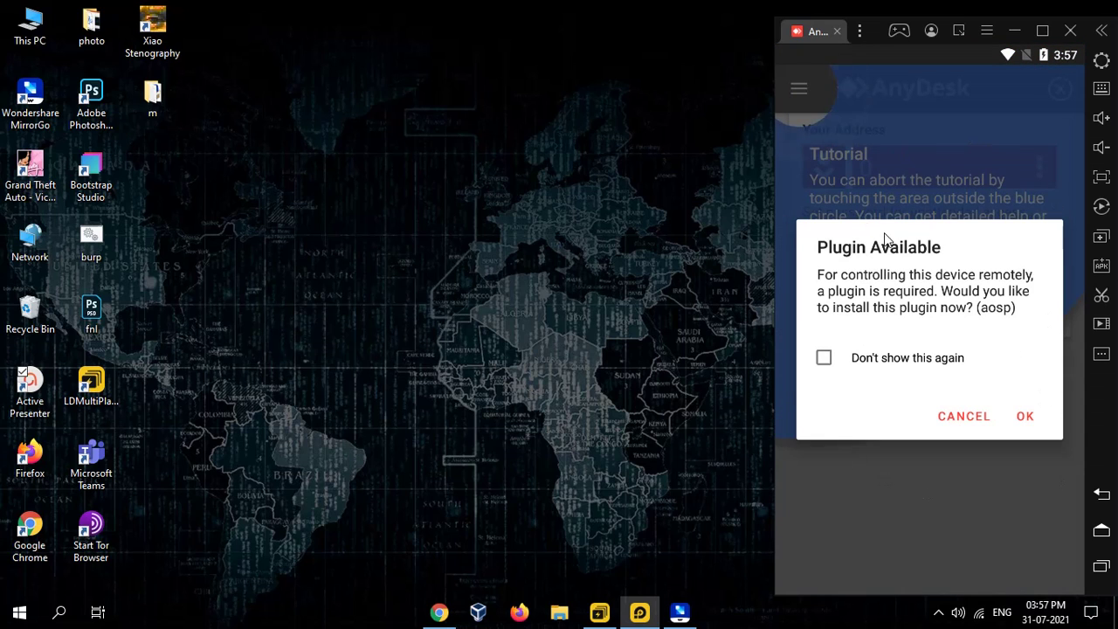
pyautogui.click(1027, 418)
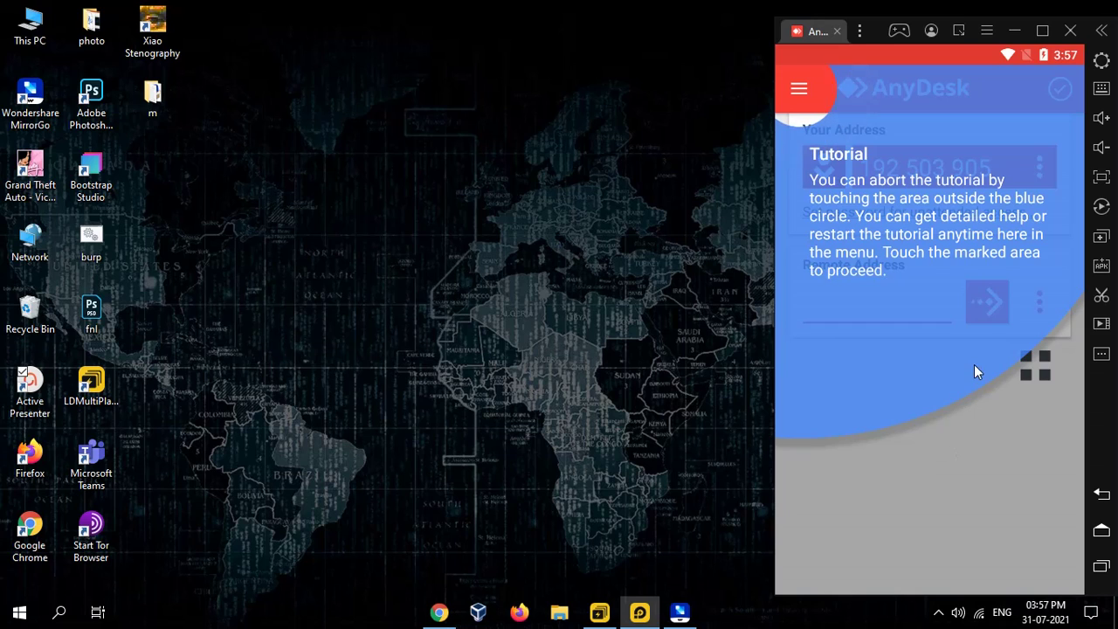
pyautogui.click(945, 435)
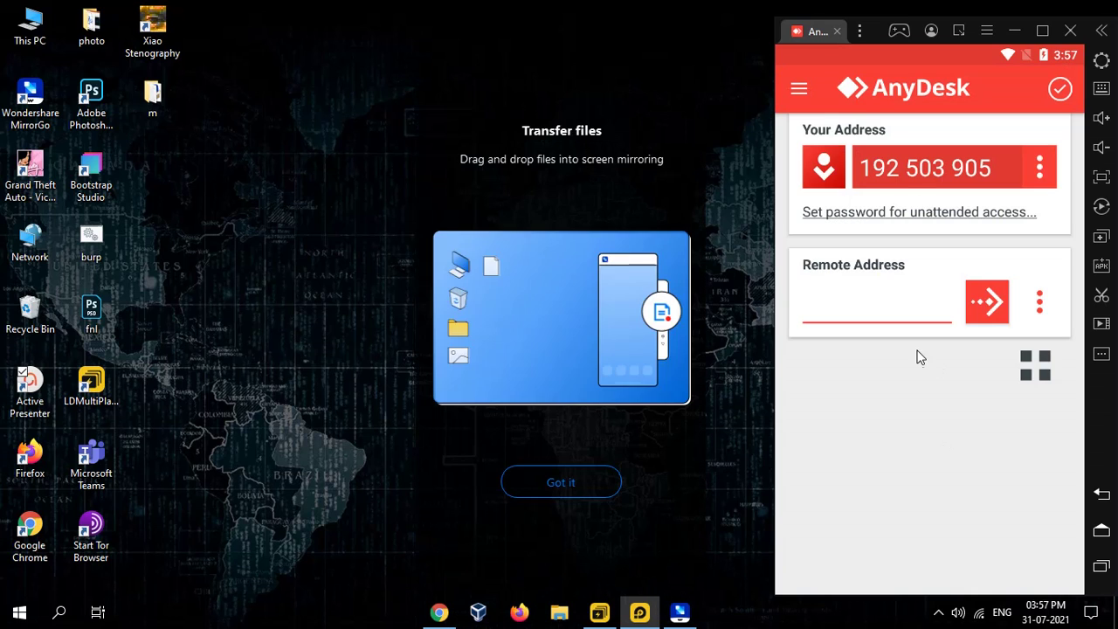
# Dismiss the file transfer tip in MirrorGo, bring up the mirrored phone, and open AnyDesk on it
pyautogui.click(569, 478)
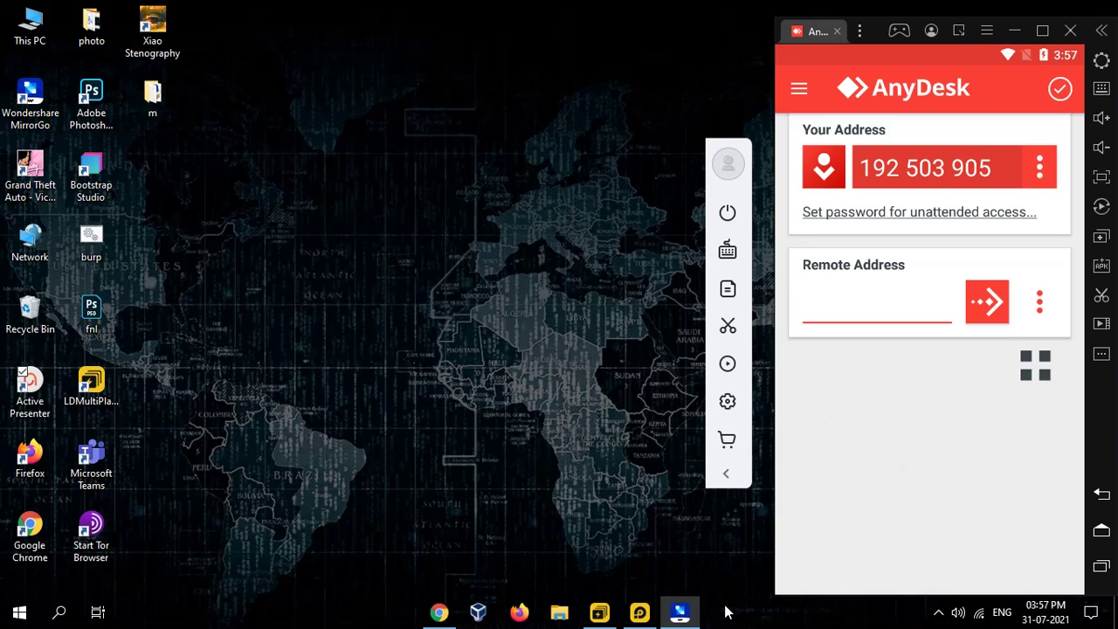
pyautogui.click(696, 617)
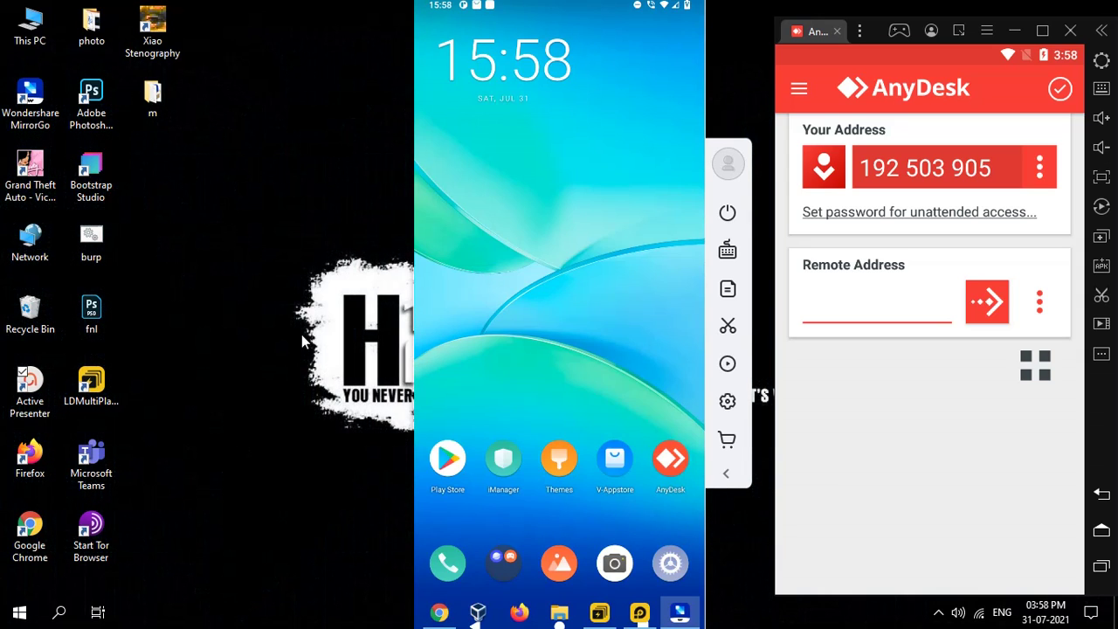
pyautogui.click(669, 457)
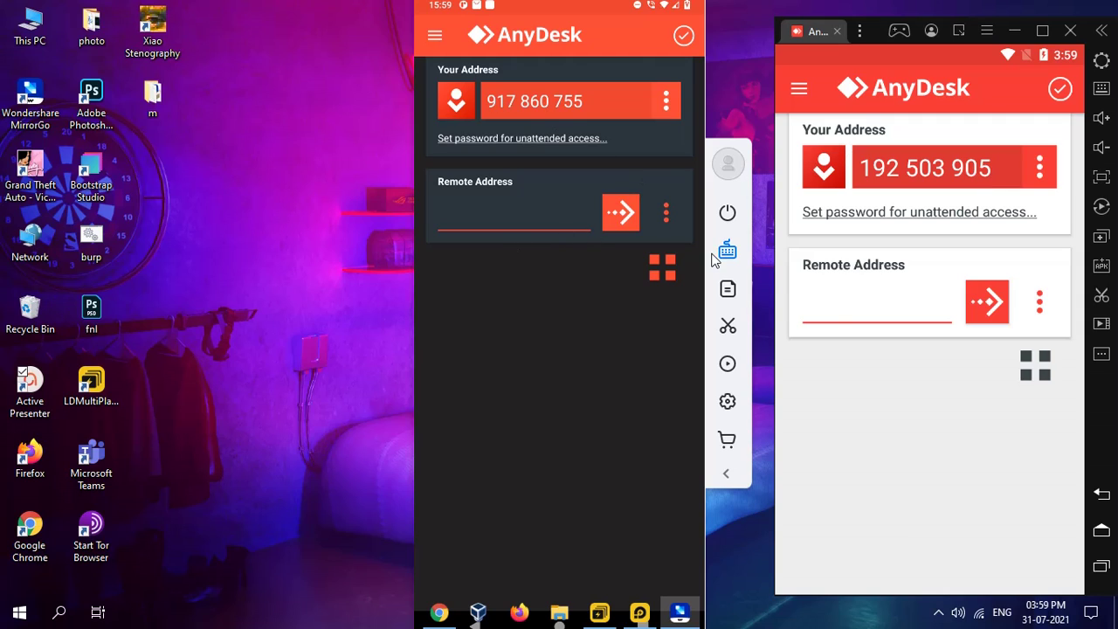
# Enter the phone's AnyDesk address as the remote address in the emulator and start the connection
pyautogui.click(818, 309)
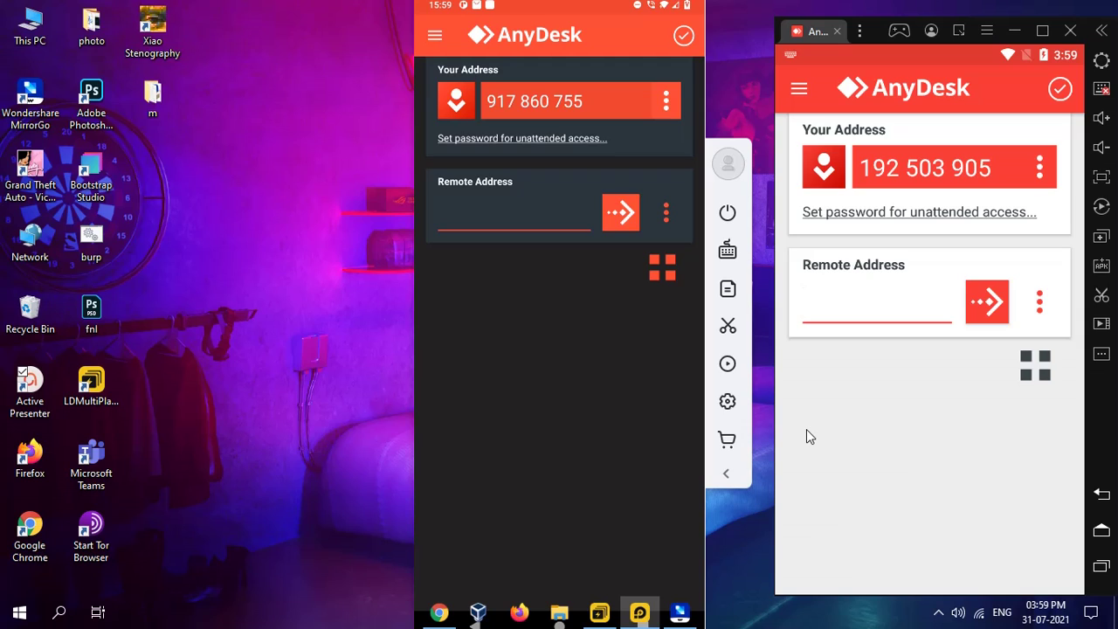
pyautogui.write('91786')
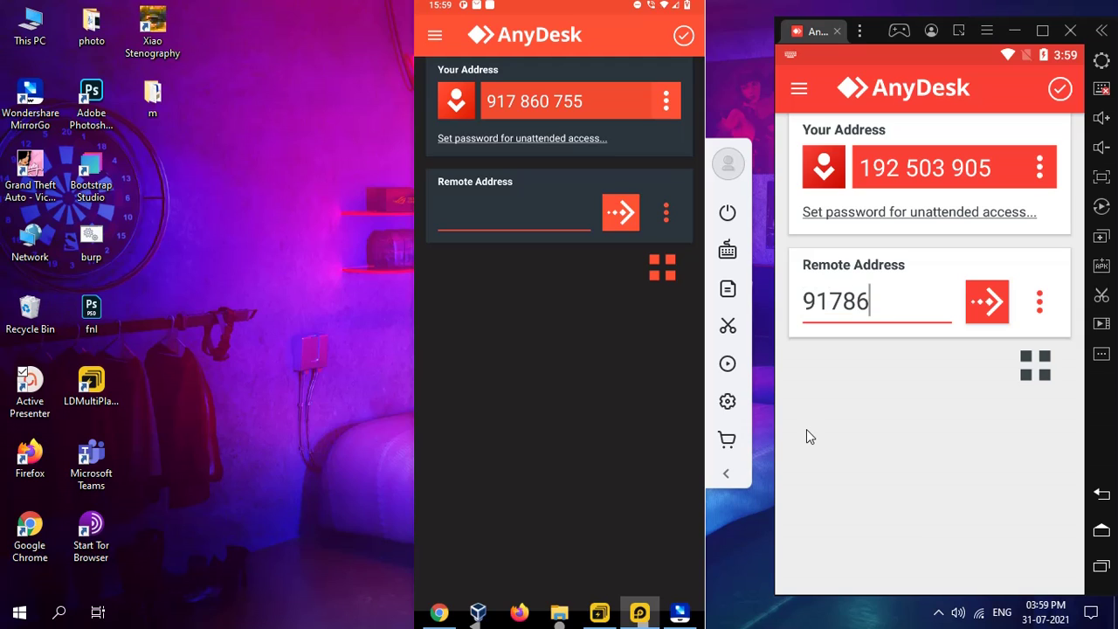
pyautogui.write('0755')
pyautogui.click(984, 307)
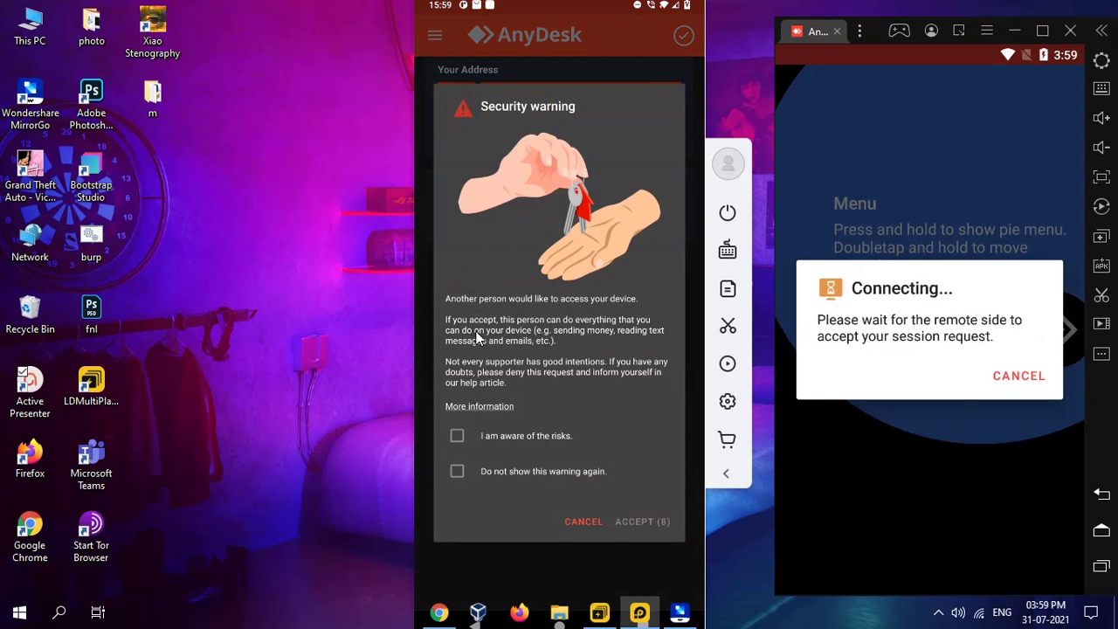
# On the phone, accept the security warning with both "I am aware of the risks" and "Do not show this warning again" enabled, then allow viewing and screen casting
pyautogui.click(454, 435)
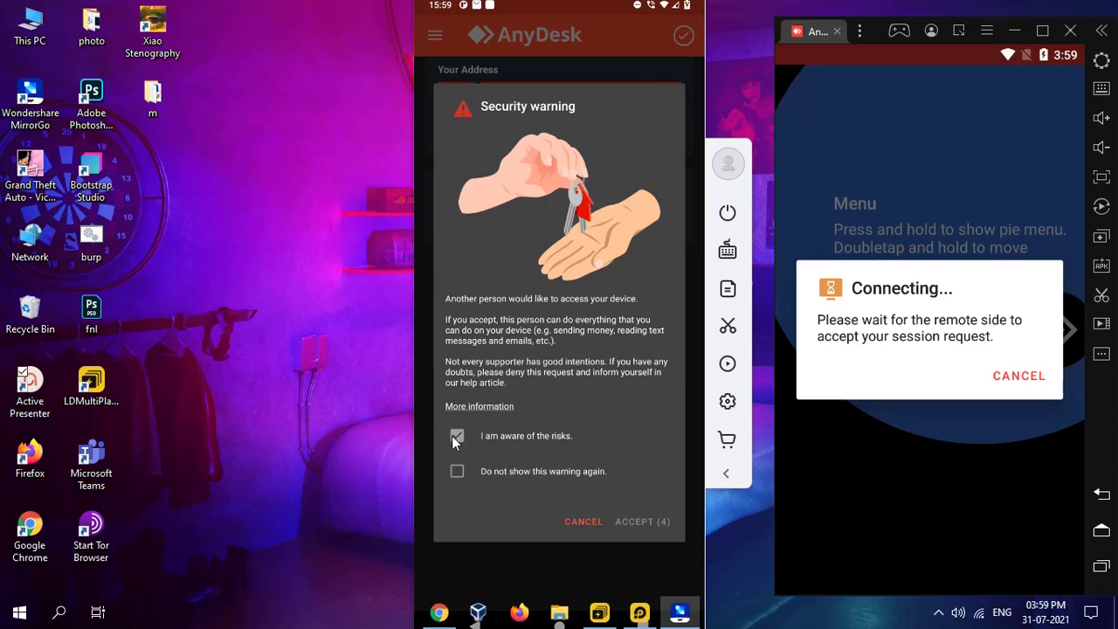
pyautogui.click(460, 470)
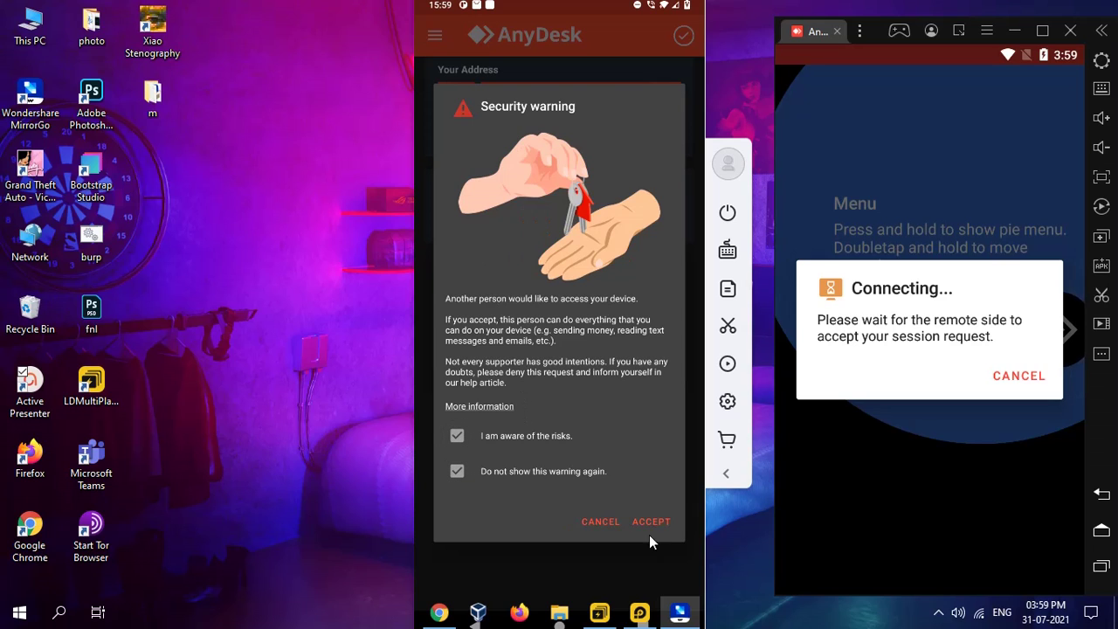
pyautogui.click(654, 531)
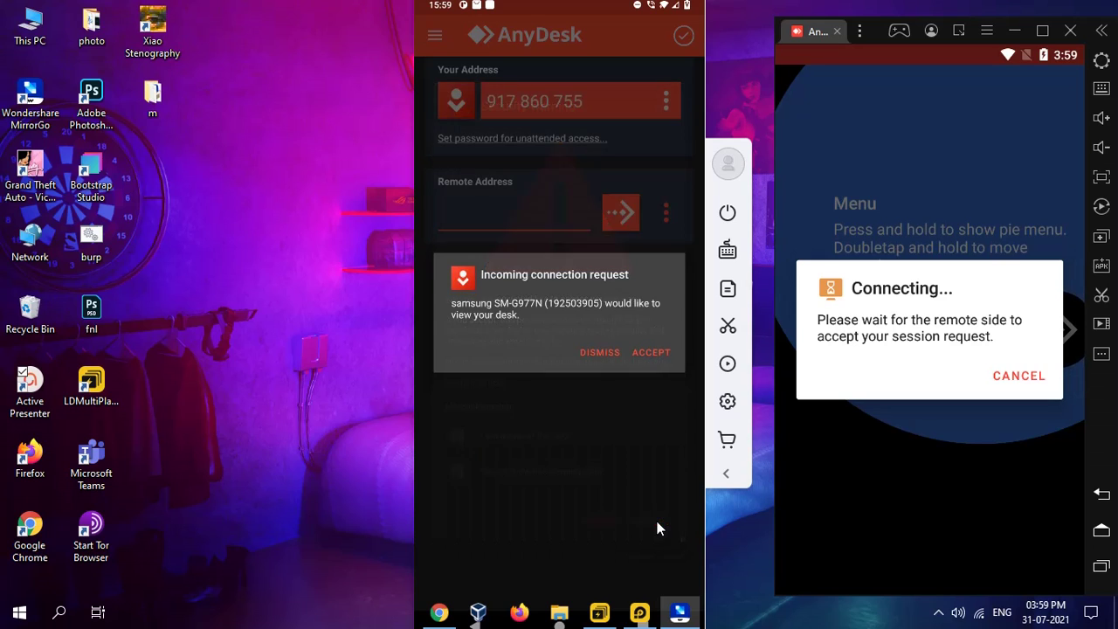
pyautogui.click(651, 353)
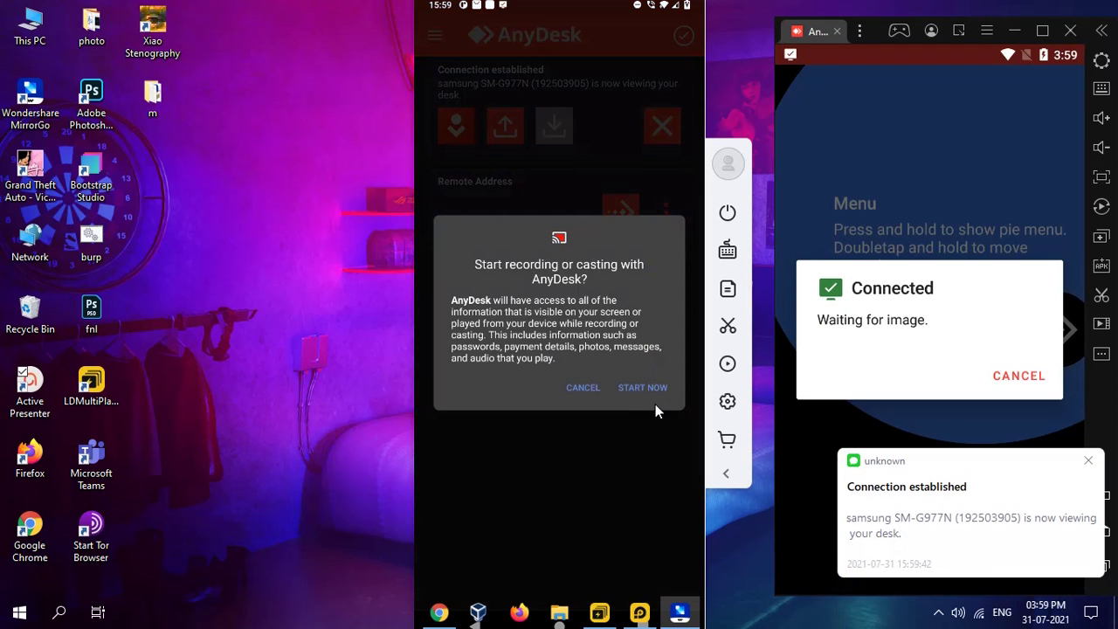
pyautogui.click(648, 387)
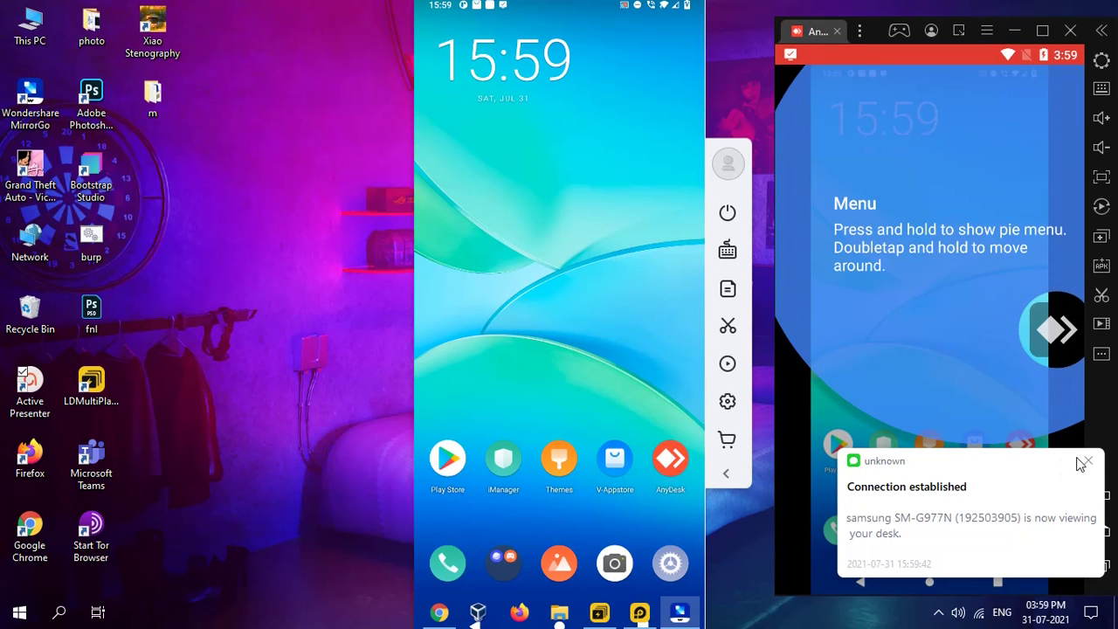
# Dismiss the connection notification and the session tutorial tips, and try swiping between the phone's home screens from the emulator
pyautogui.click(1090, 463)
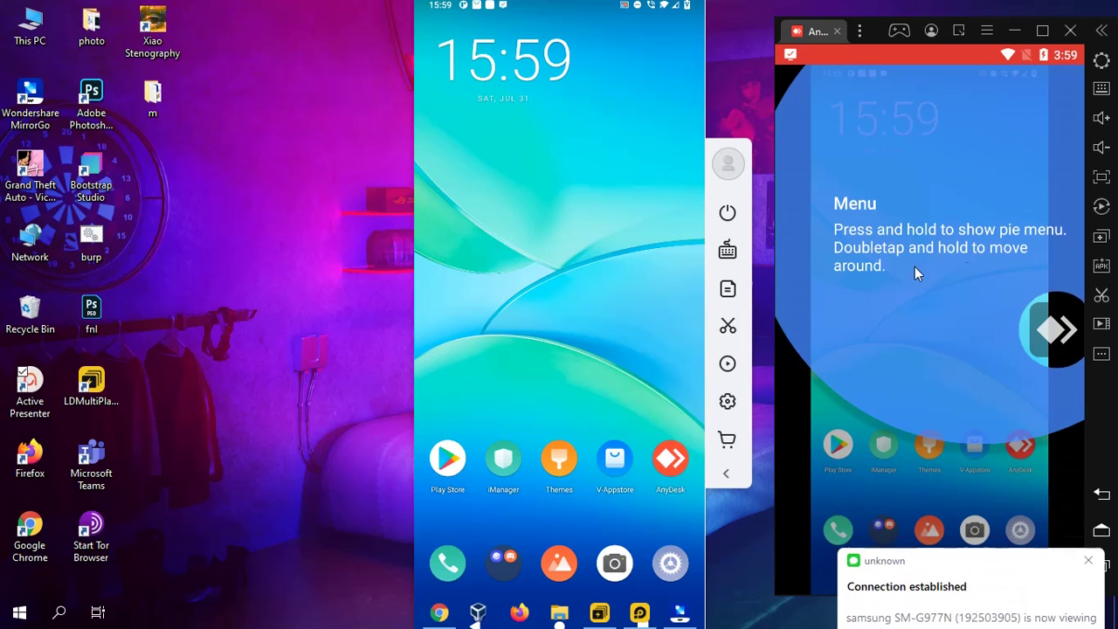
pyautogui.click(889, 358)
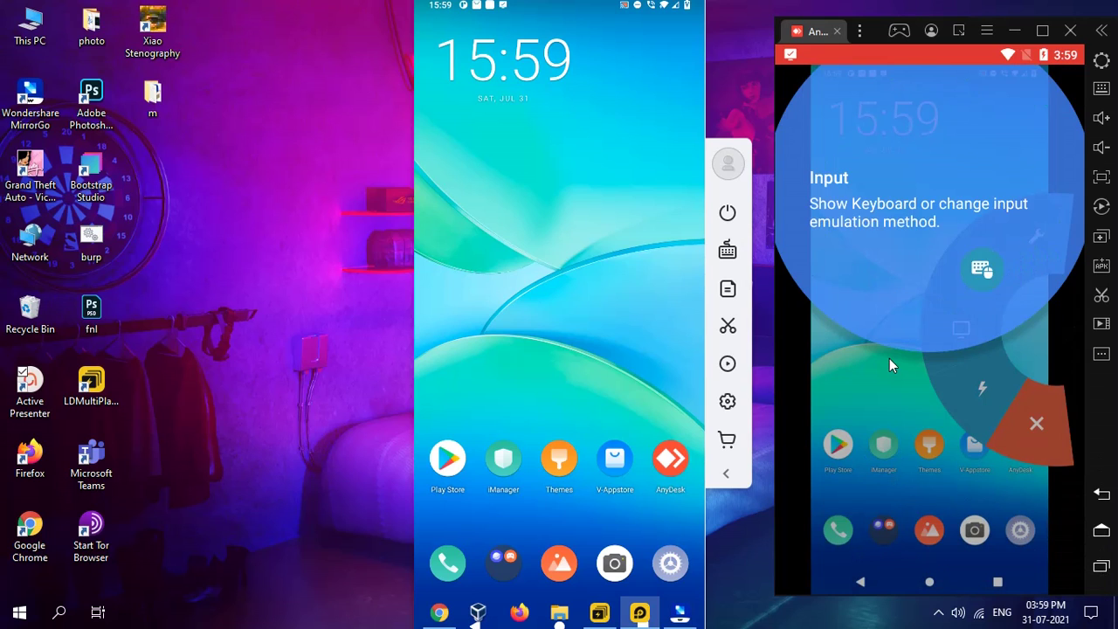
pyautogui.click(889, 365)
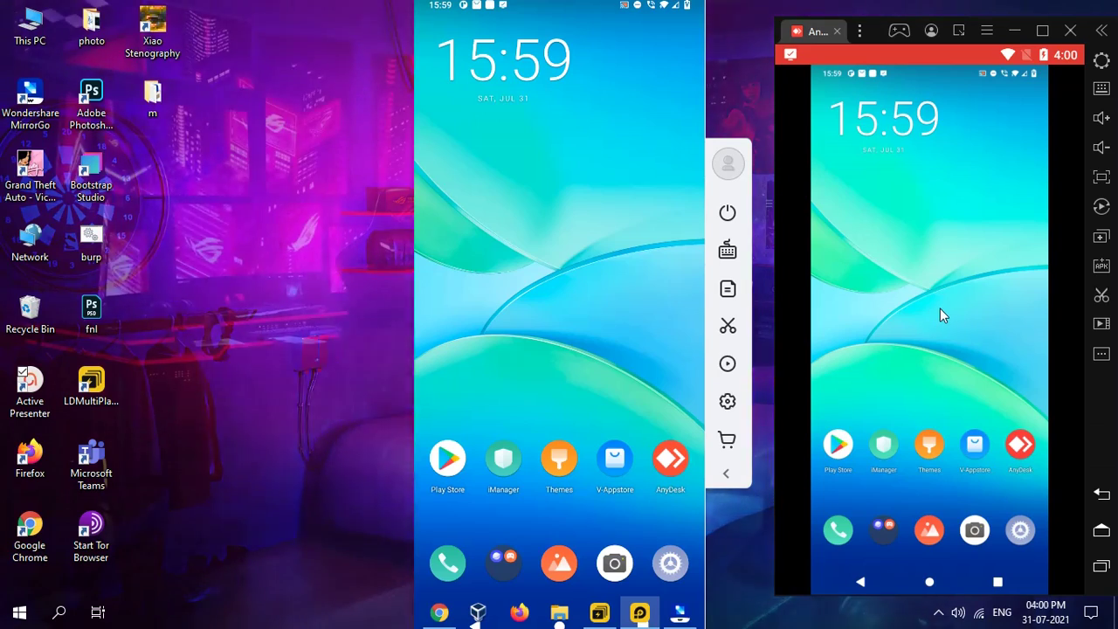
pyautogui.scroll(-1, 930, 322)
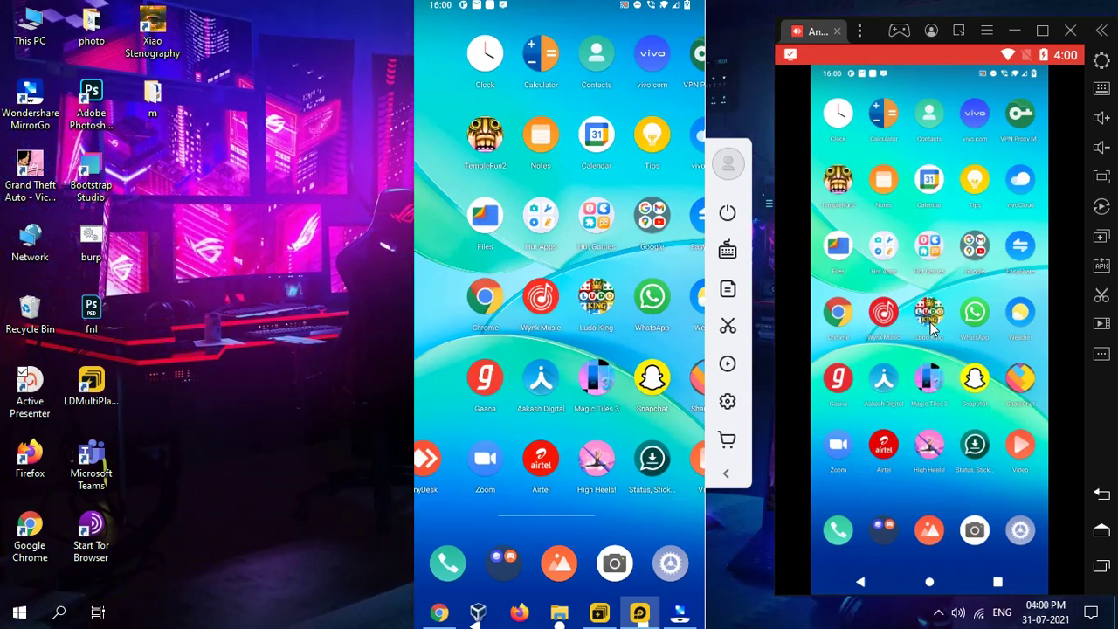
pyautogui.scroll(1, 930, 323)
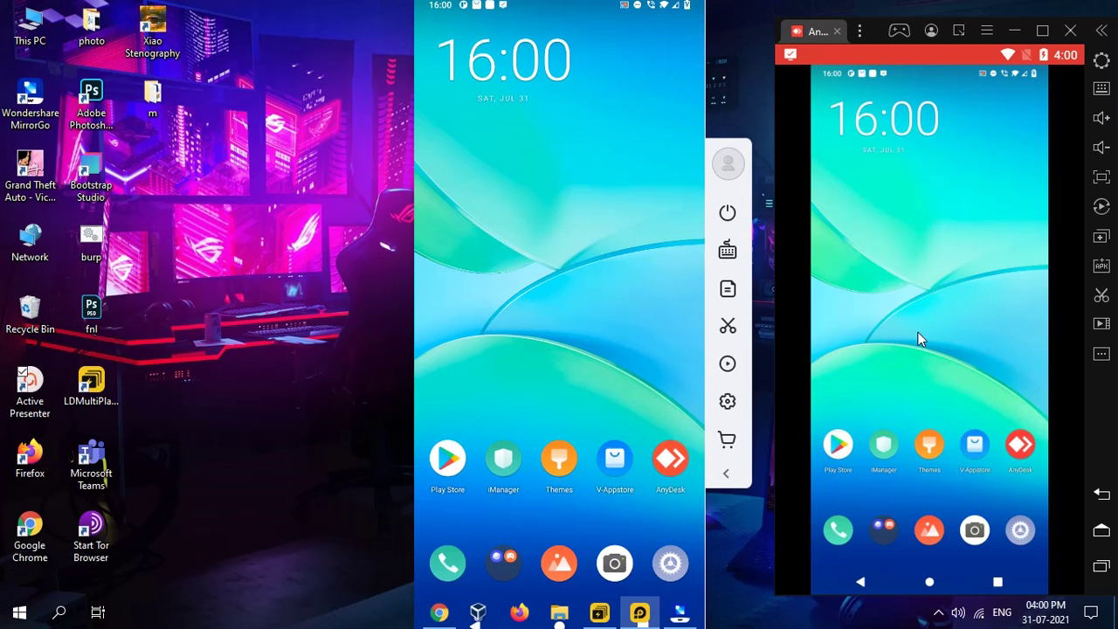
# Hide the mirrored phone window and end the emulator's AnyDesk session with the phone
pyautogui.click(673, 618)
pyautogui.click(696, 612)
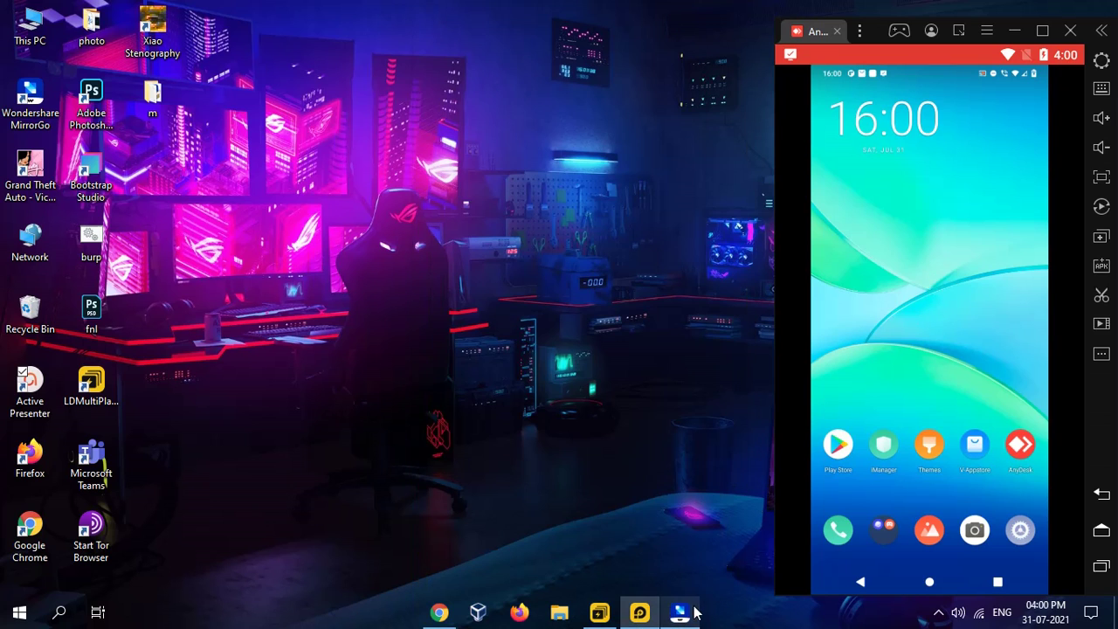
pyautogui.click(1017, 448)
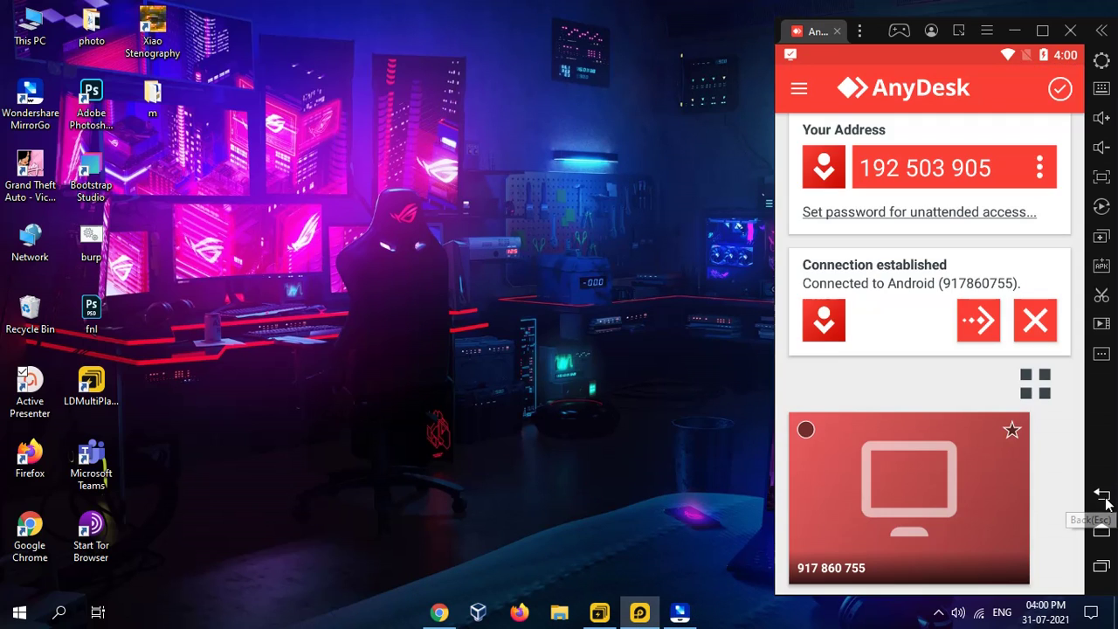
pyautogui.click(1041, 320)
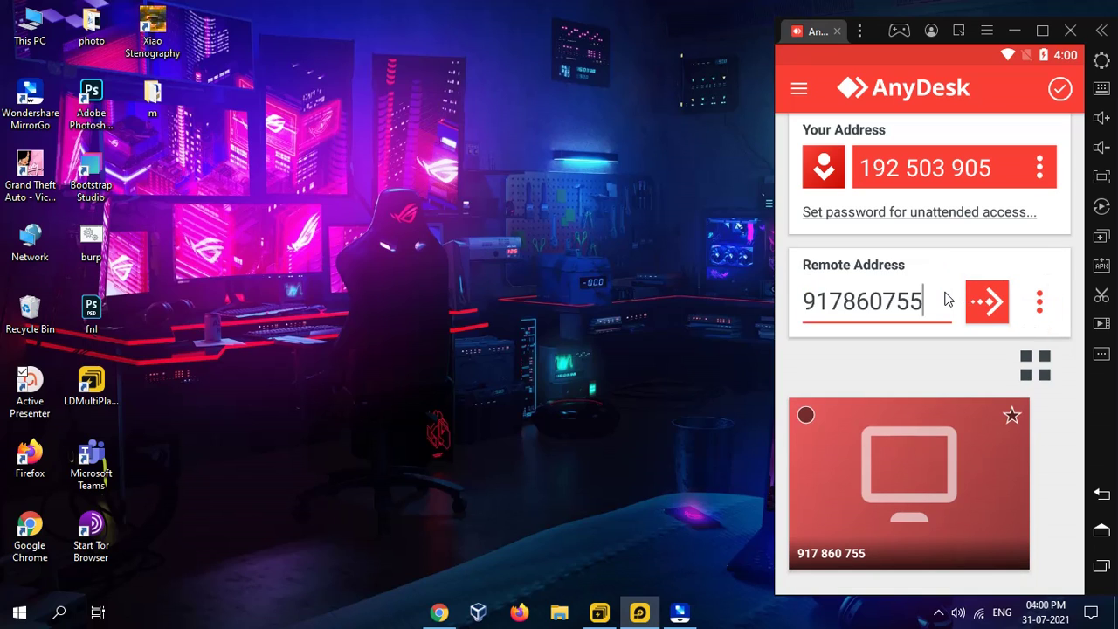
# Find and launch AnyDesk.exe on the PC, and place its window beside the emulator
pyautogui.click(50, 619)
pyautogui.write('a')
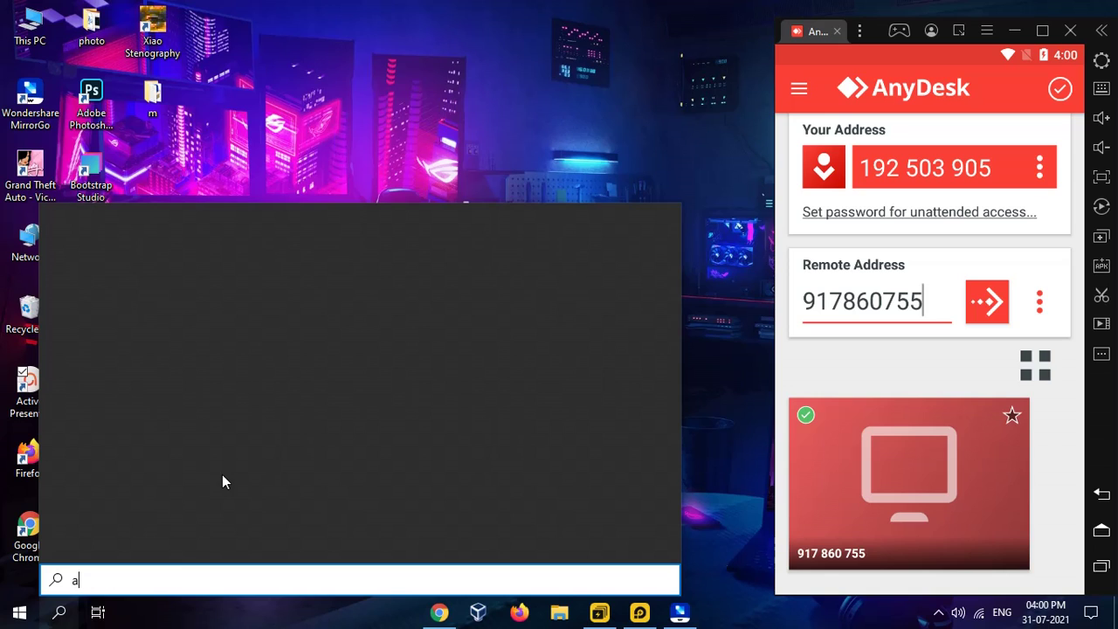
pyautogui.write('nydesk')
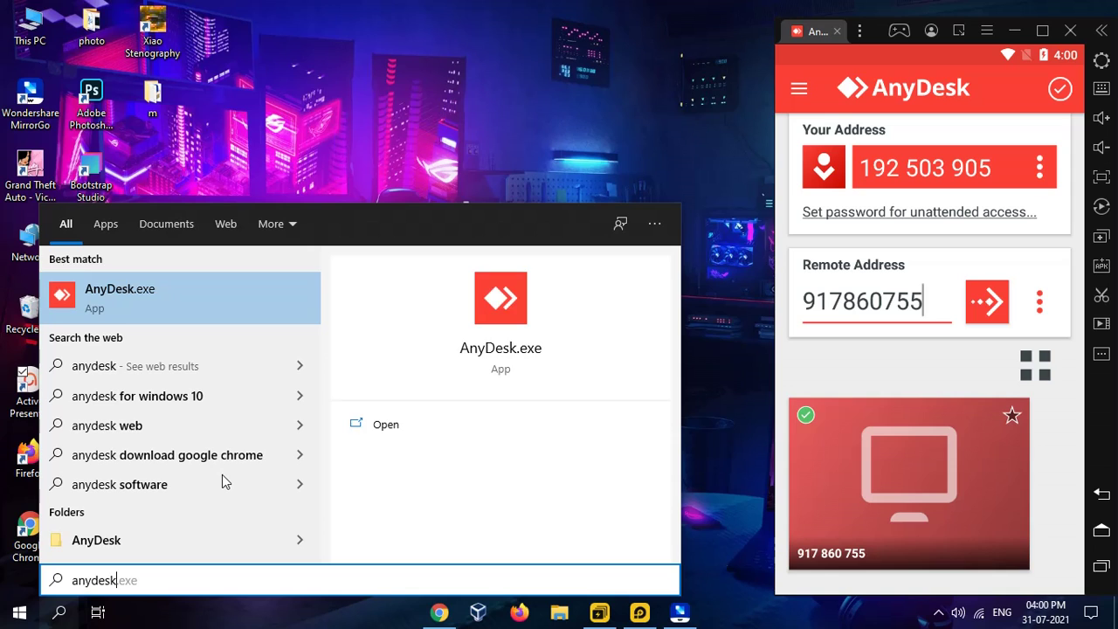
pyautogui.press('Return')
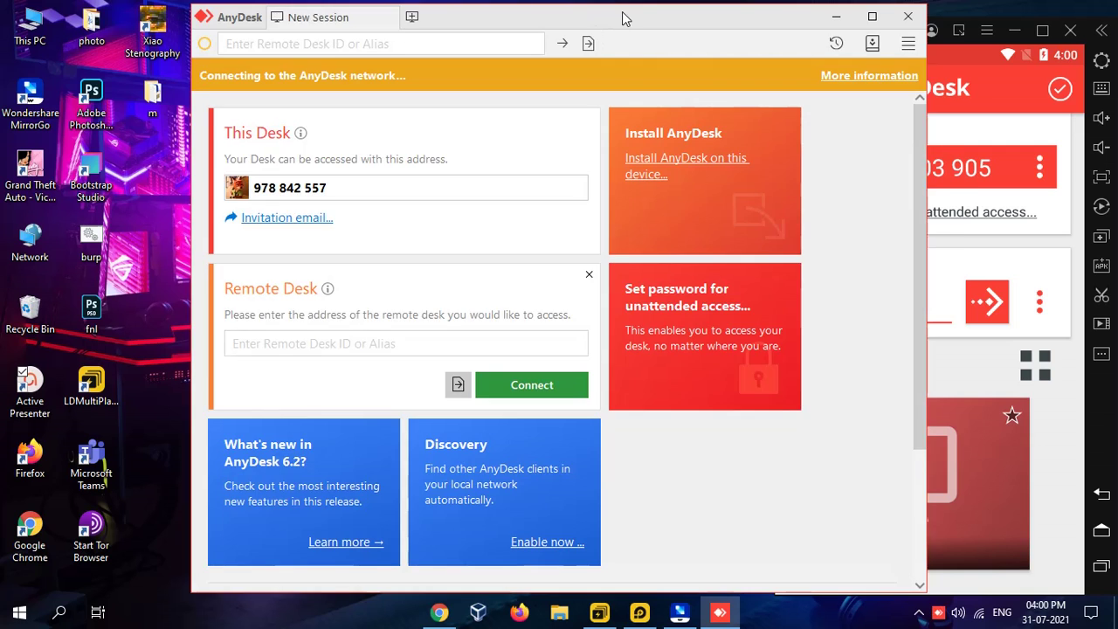
pyautogui.moveTo(621, 20); pyautogui.dragTo(456, 18)
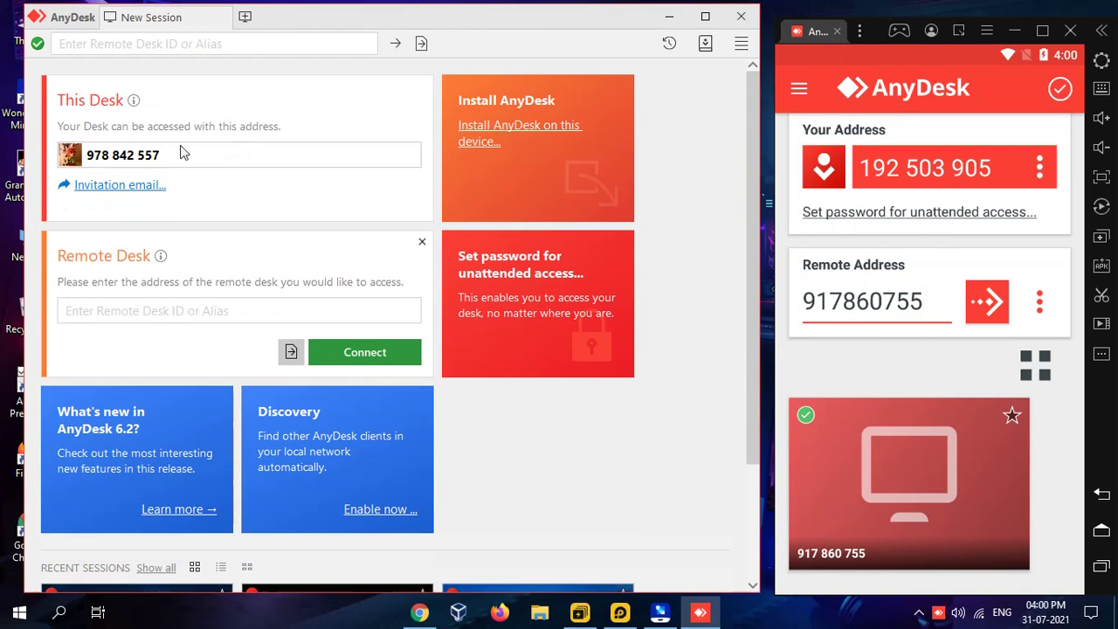
# Replace the remote address in the emulator's AnyDesk with the PC's AnyDesk address and request a session
pyautogui.moveTo(89, 155); pyautogui.dragTo(173, 151)
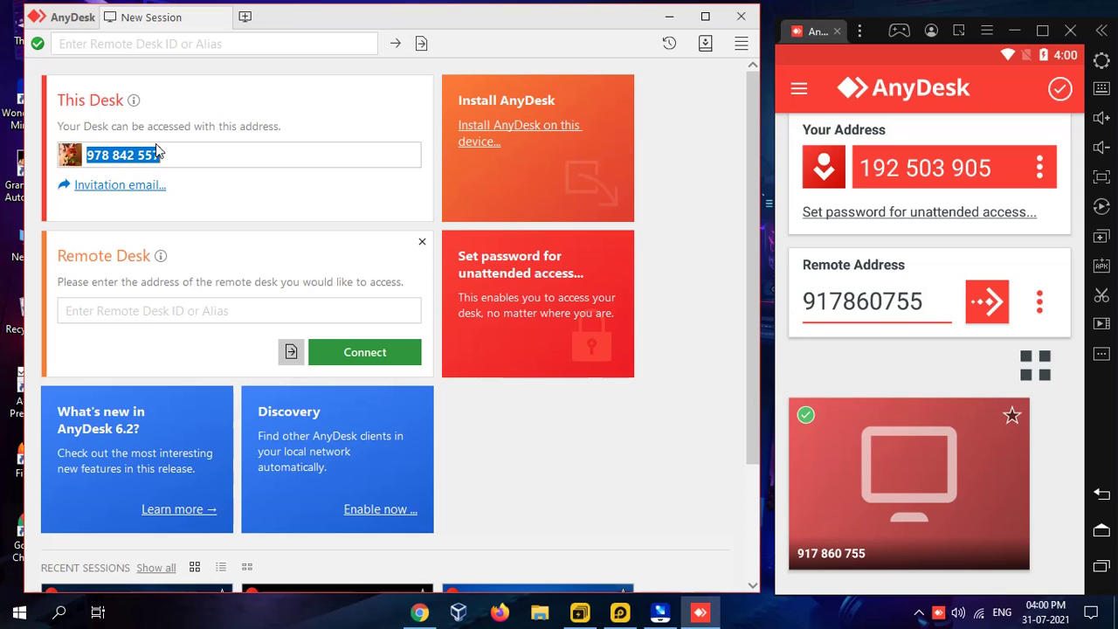
pyautogui.click(917, 315)
pyautogui.click(917, 314)
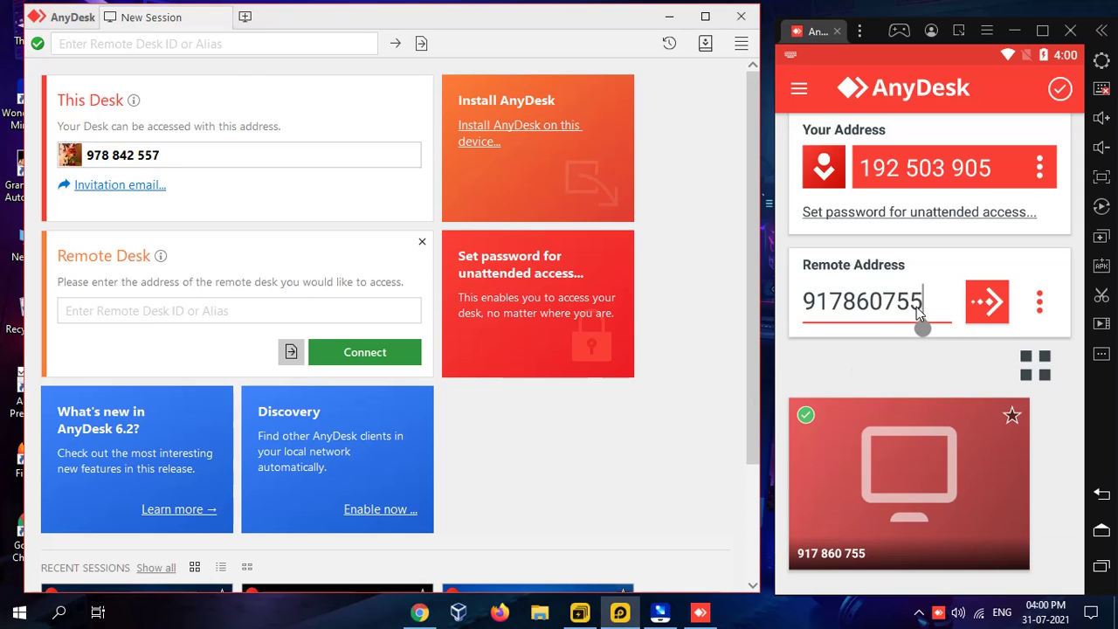
pyautogui.press('BackSpace')
pyautogui.press('BackSpace')
pyautogui.press('BackSpace')
pyautogui.press('BackSpace')
pyautogui.press('BackSpace')
pyautogui.press('BackSpace')
pyautogui.press('BackSpace')
pyautogui.press('BackSpace')
pyautogui.press('BackSpace')
pyautogui.write('9')
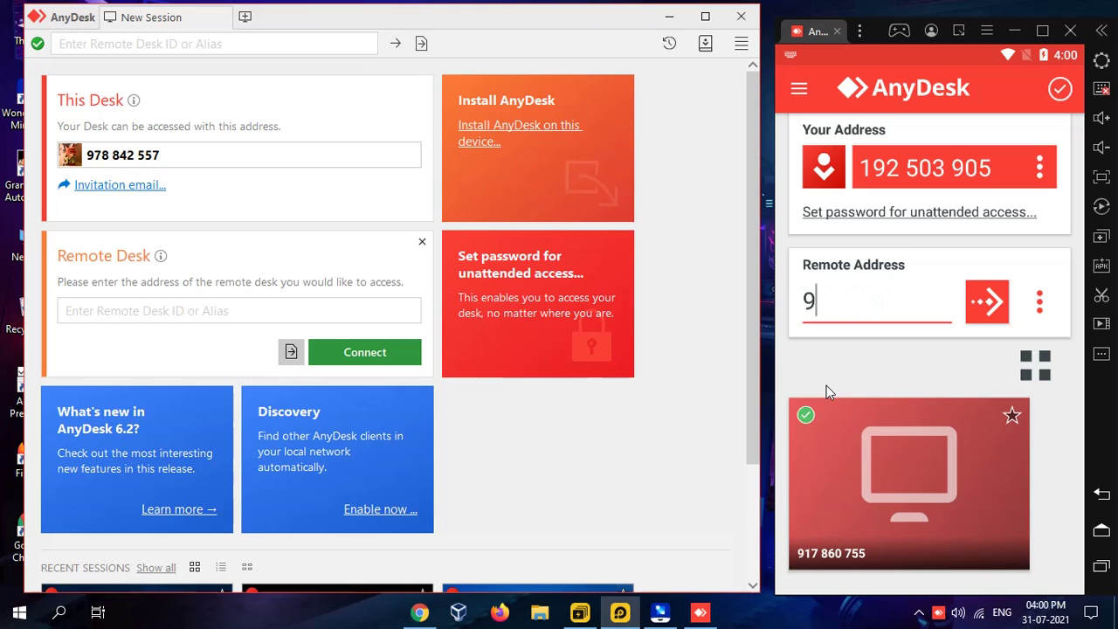
pyautogui.write('7884')
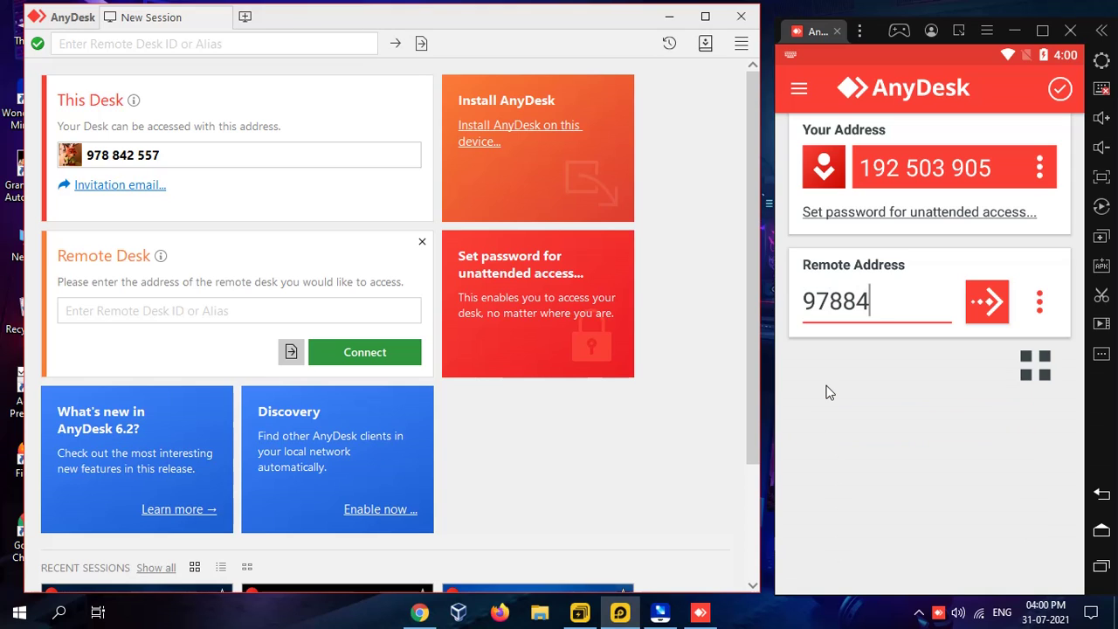
pyautogui.write('2557')
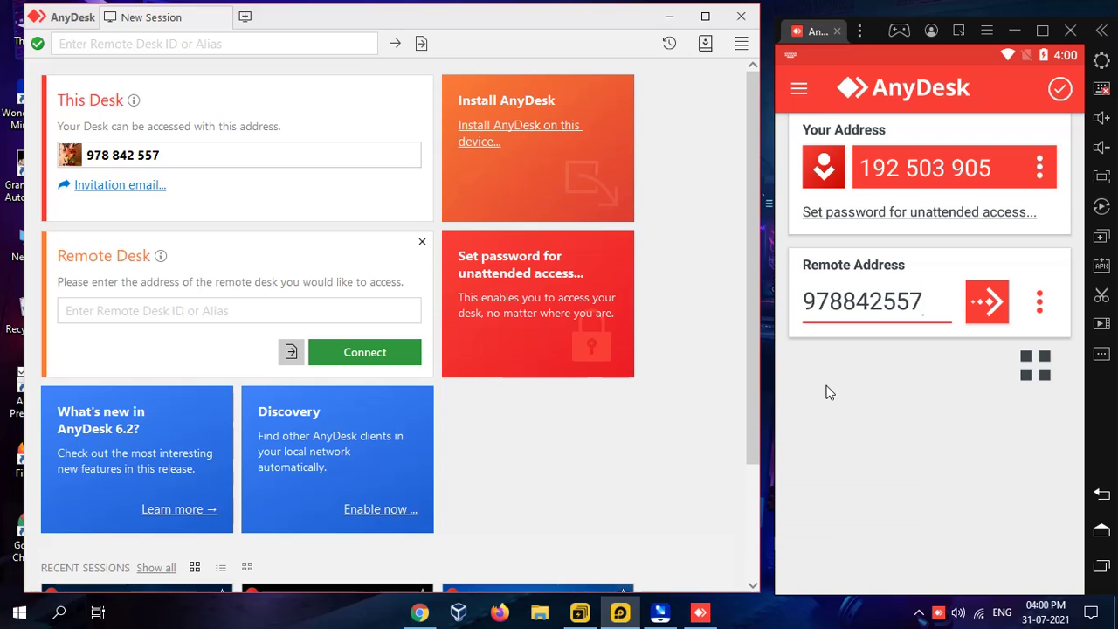
pyautogui.click(966, 302)
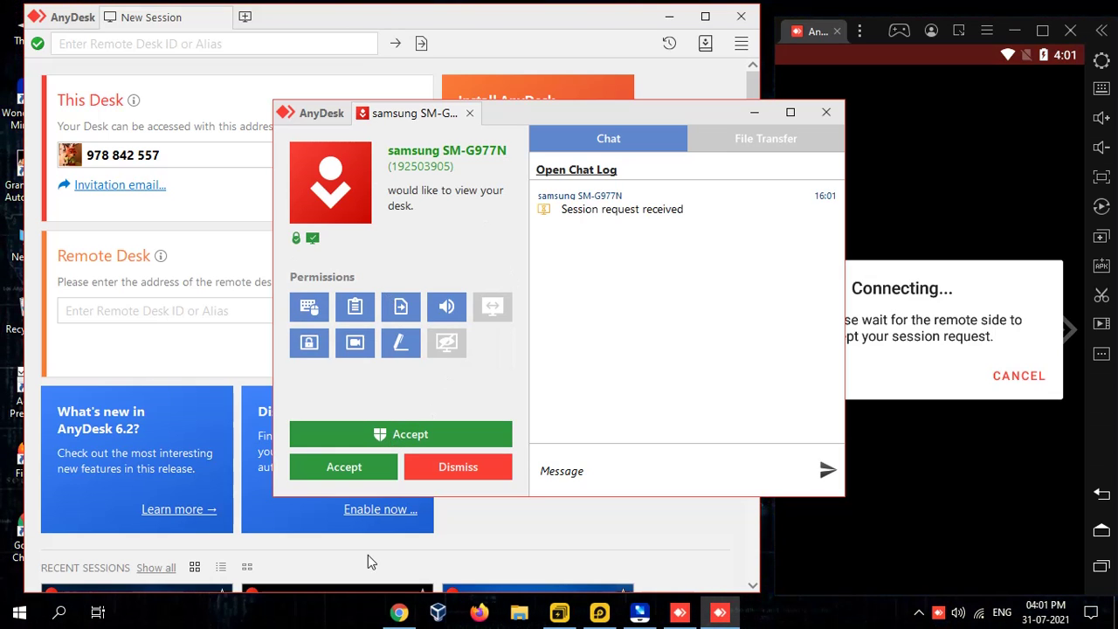
# Accept the emulator's session request on the PC, and minimize the AnyDesk and mirrored phone windows to expose the desktop
pyautogui.click(394, 441)
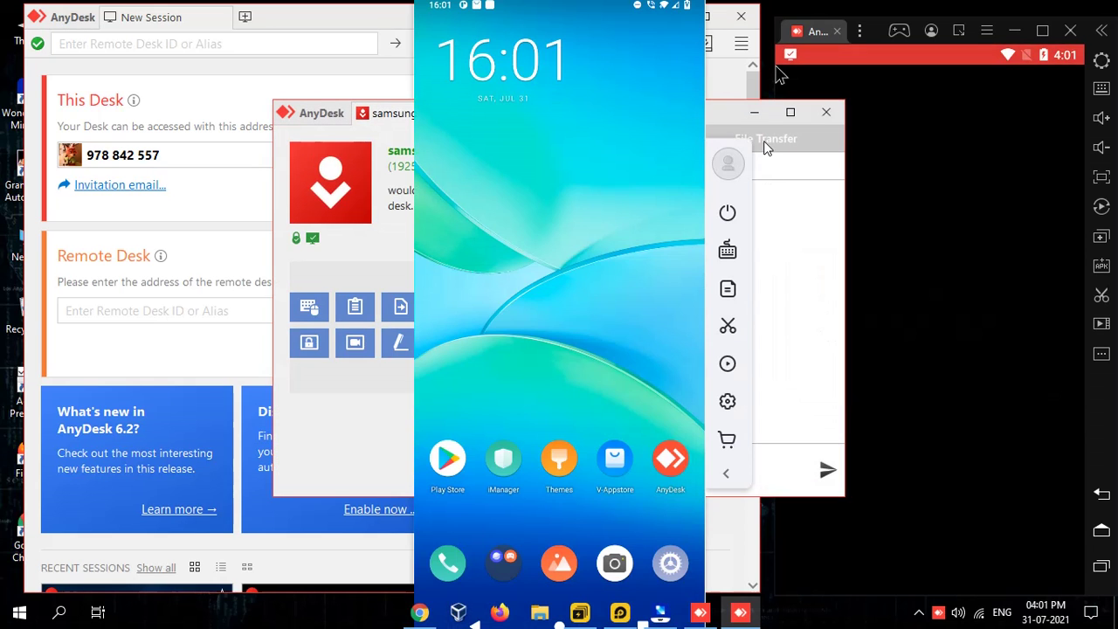
pyautogui.click(754, 112)
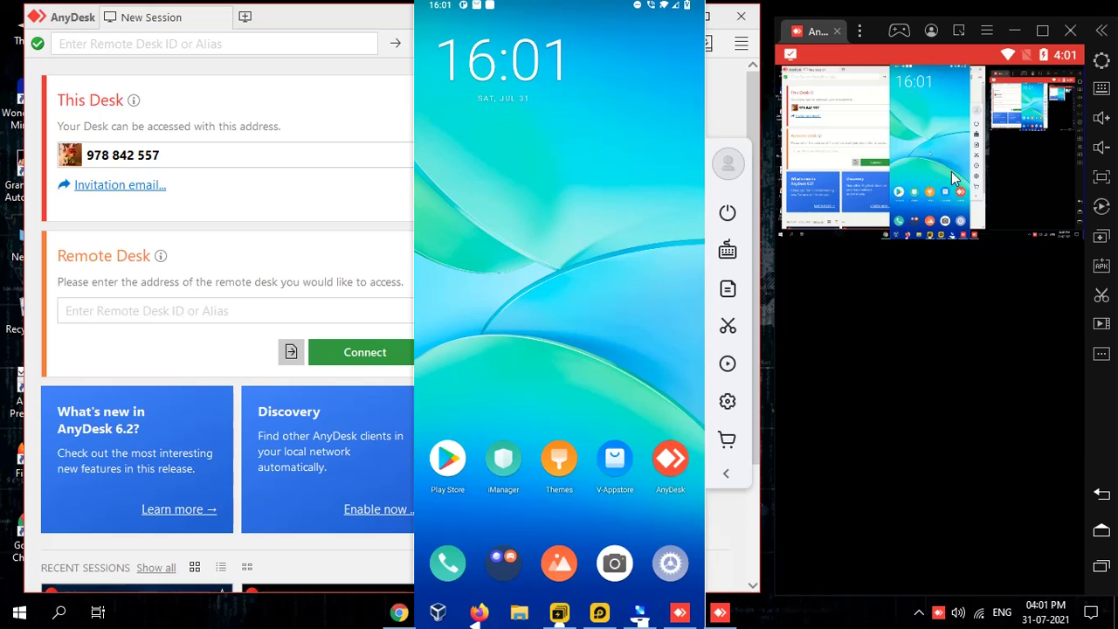
pyautogui.moveTo(675, 618)
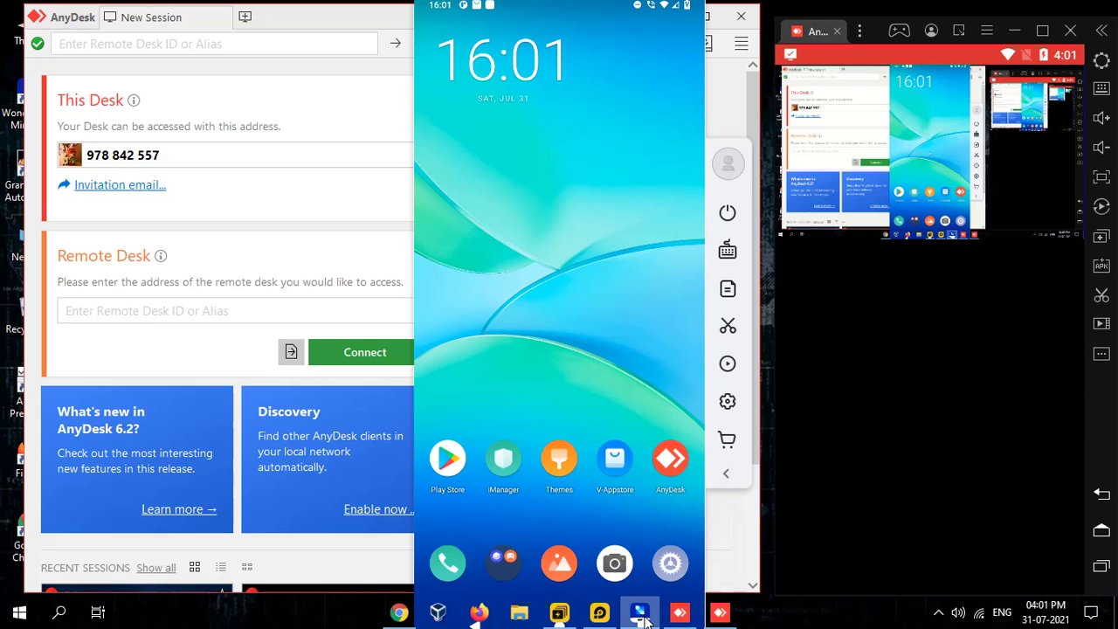
pyautogui.click(642, 615)
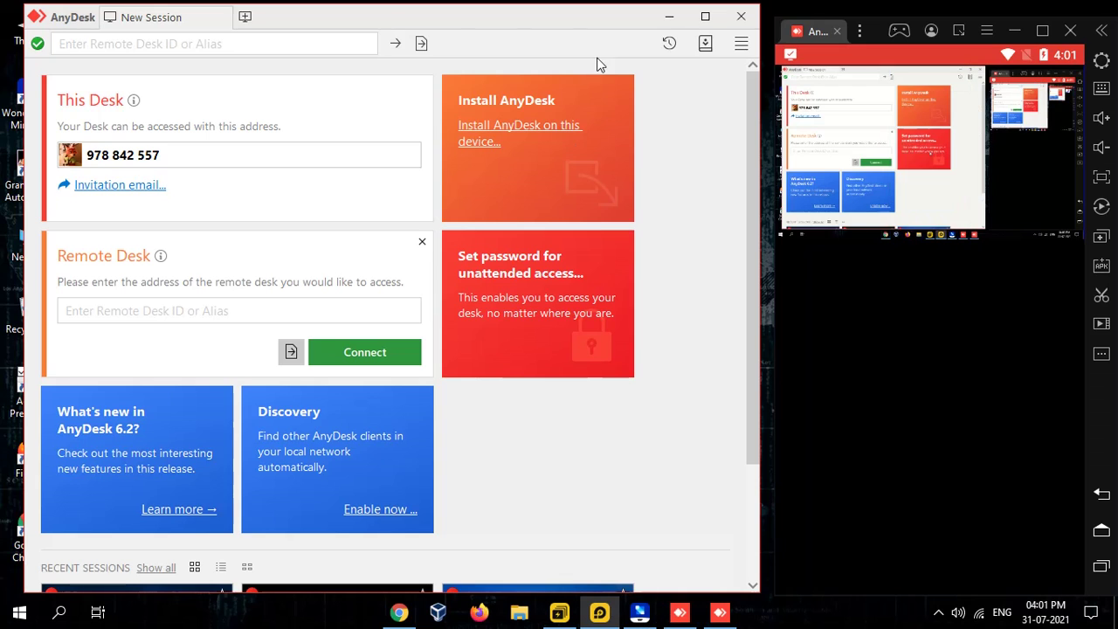
pyautogui.click(663, 13)
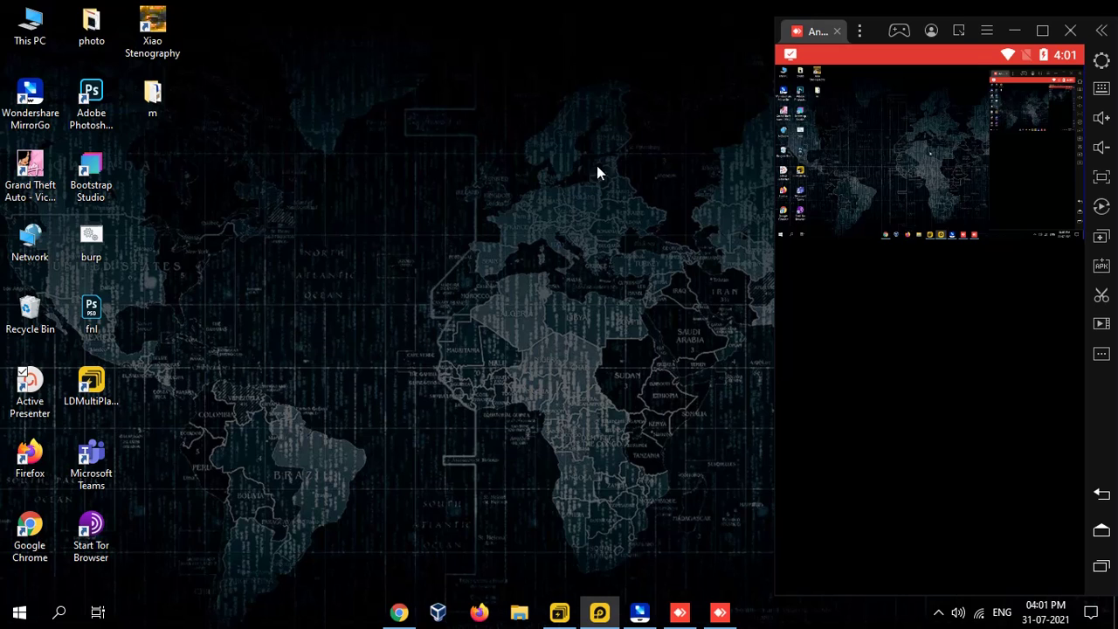
# End the emulator's AnyDesk session with the PC and close the Wondershare MirrorGo phone window
pyautogui.click(1101, 496)
pyautogui.click(1036, 320)
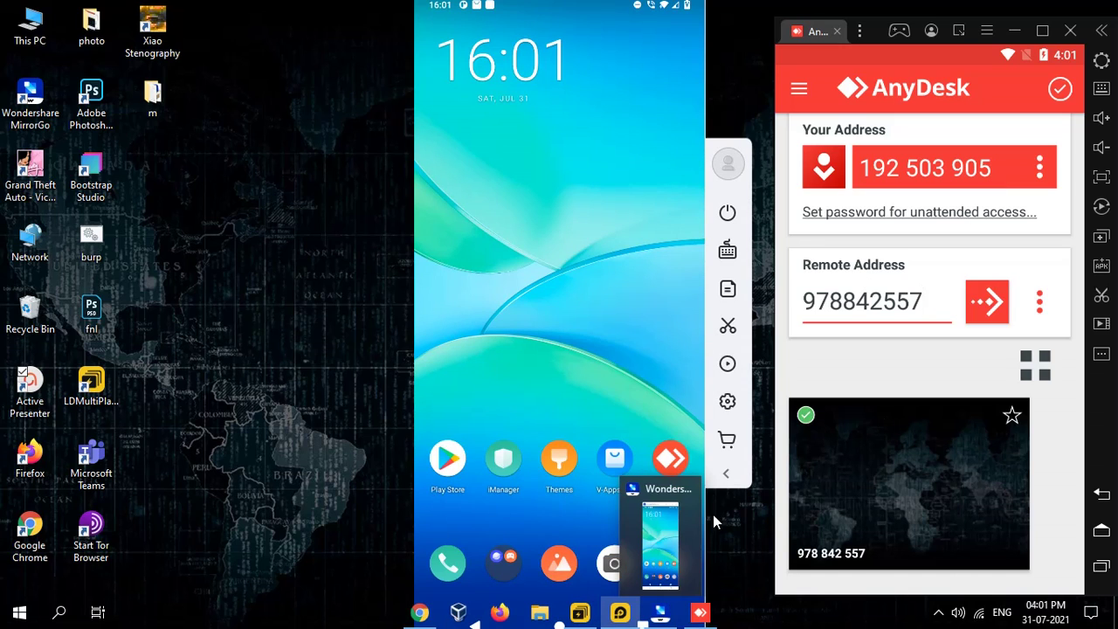
pyautogui.moveTo(694, 579)
pyautogui.click(689, 488)
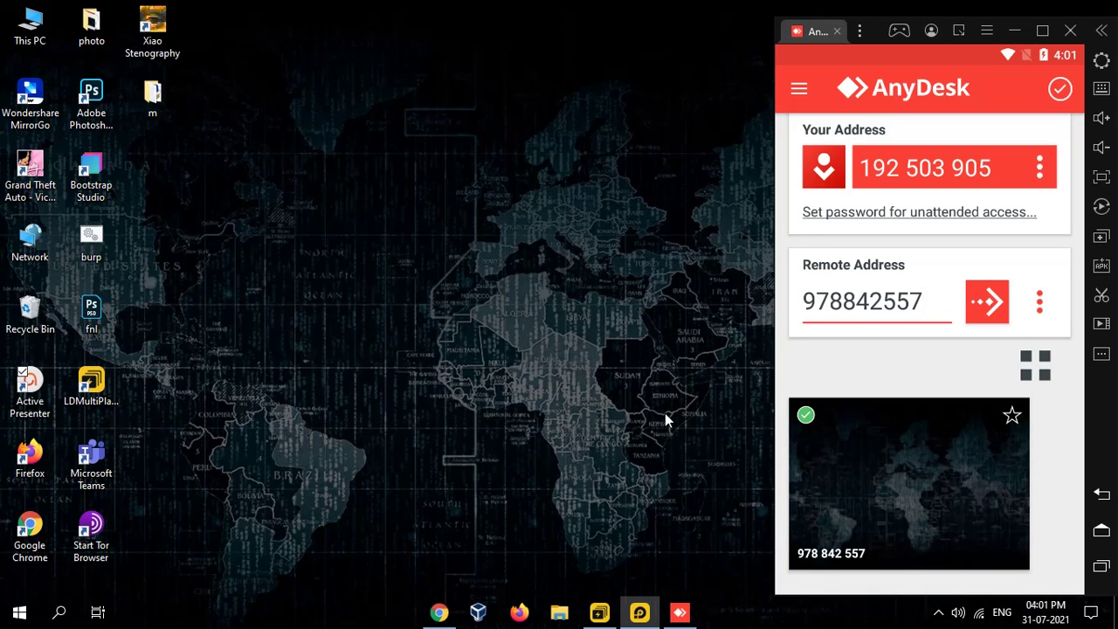
# Restore AnyDesk on the PC, enter the emulator's AnyDesk address as the remote desk, and connect
pyautogui.click(681, 612)
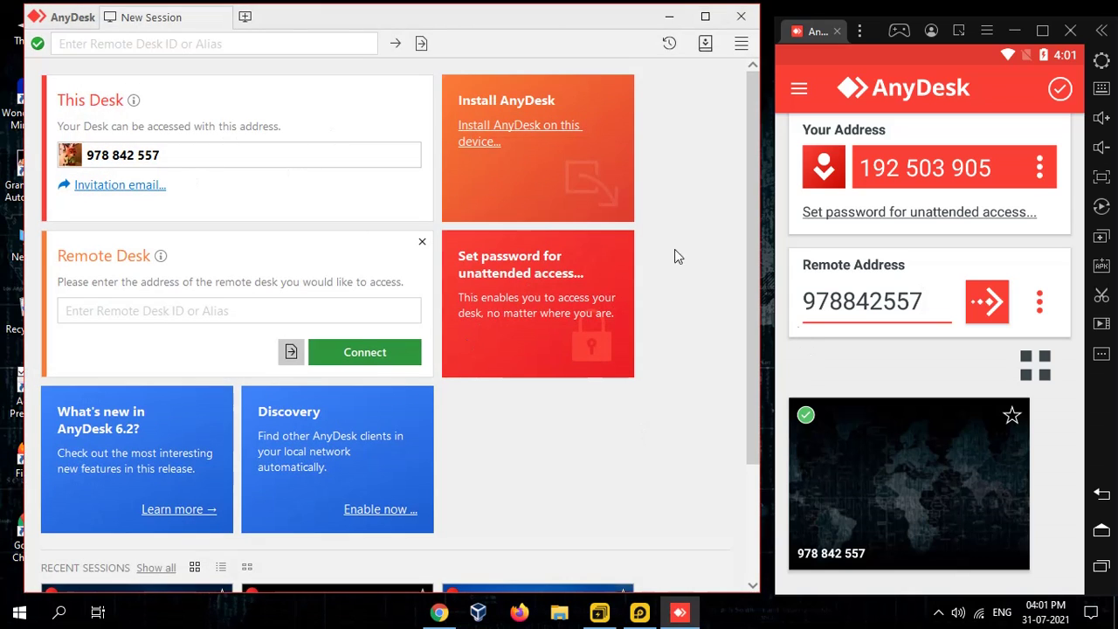
pyautogui.click(122, 316)
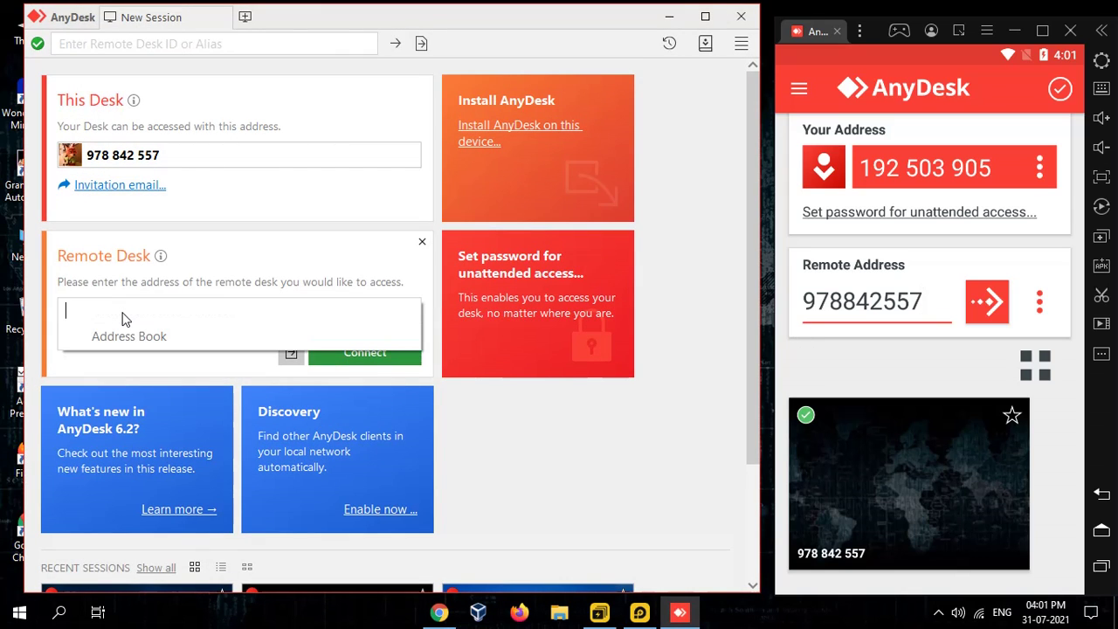
pyautogui.write('192503905')
pyautogui.click(380, 362)
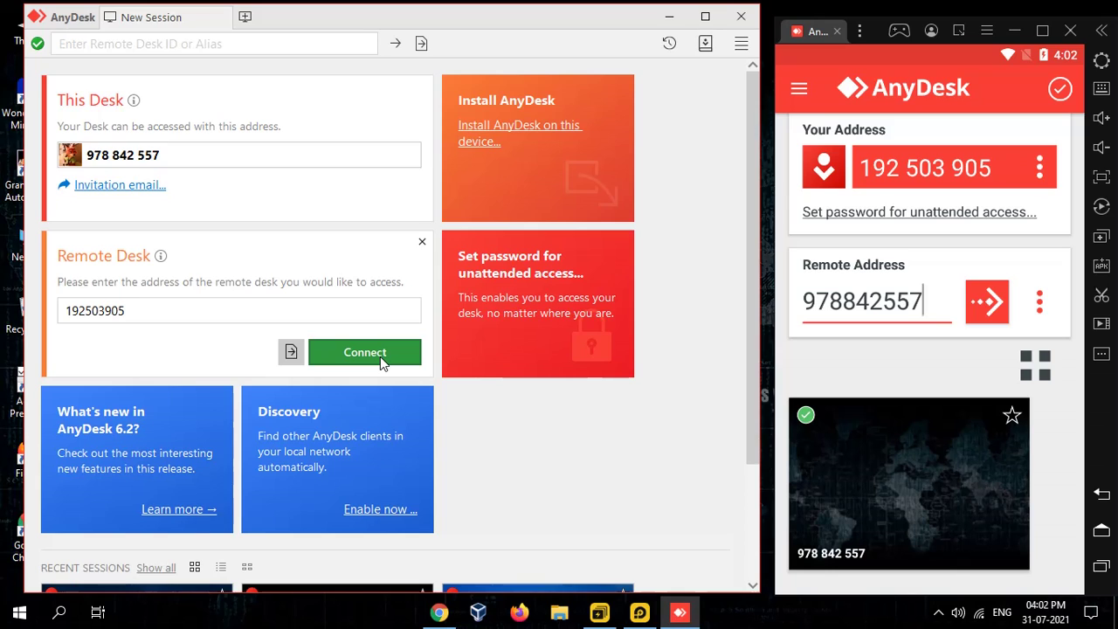
pyautogui.click(381, 360)
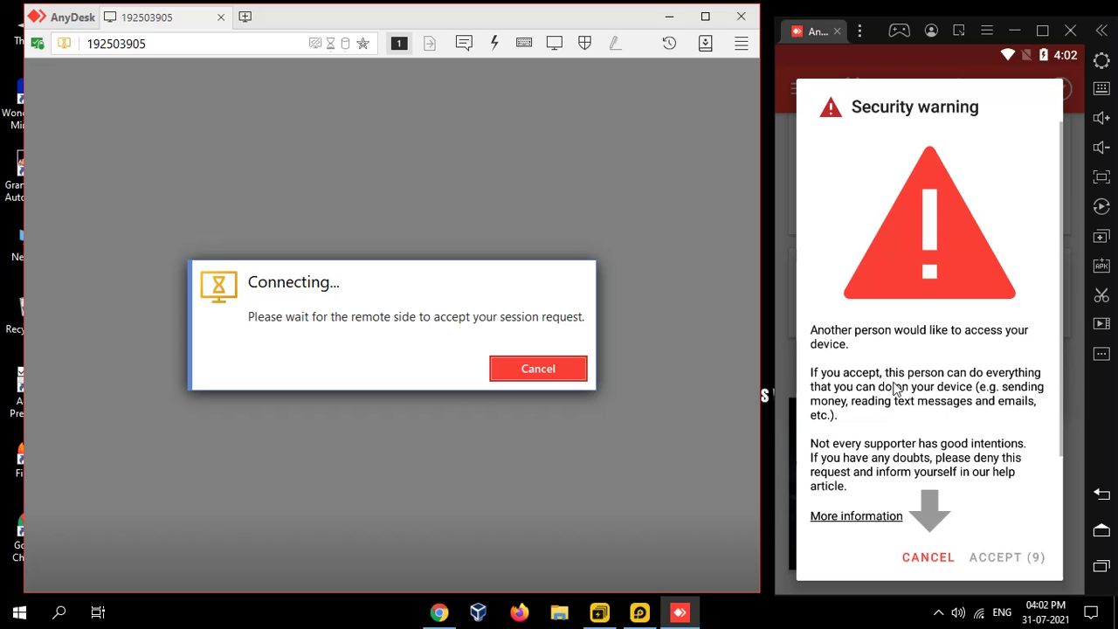
# In the emulator, accept the security warning with "I am aware of the risks" and "Do not show this warning again" enabled, then allow viewing and screen capture
pyautogui.scroll(-2, 895, 390)
pyautogui.click(822, 458)
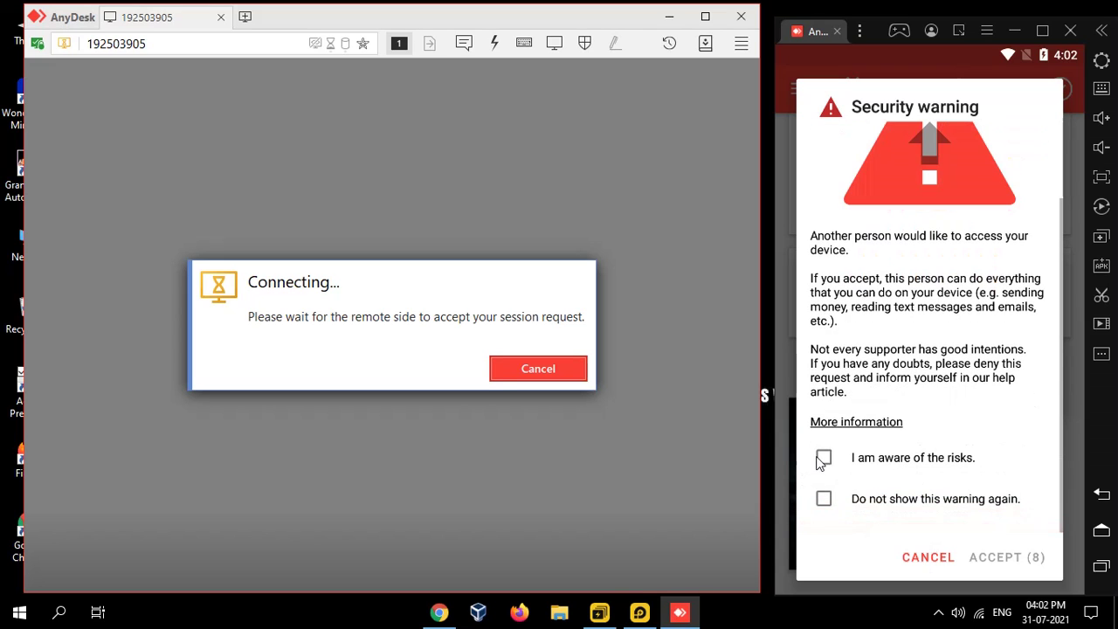
pyautogui.click(824, 500)
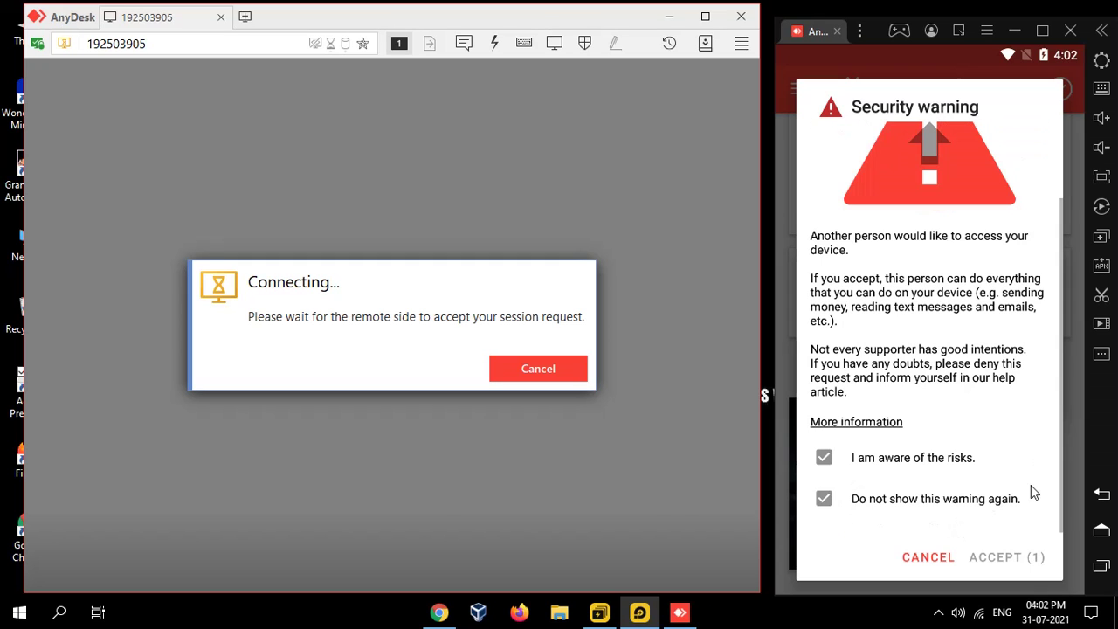
pyautogui.click(1030, 552)
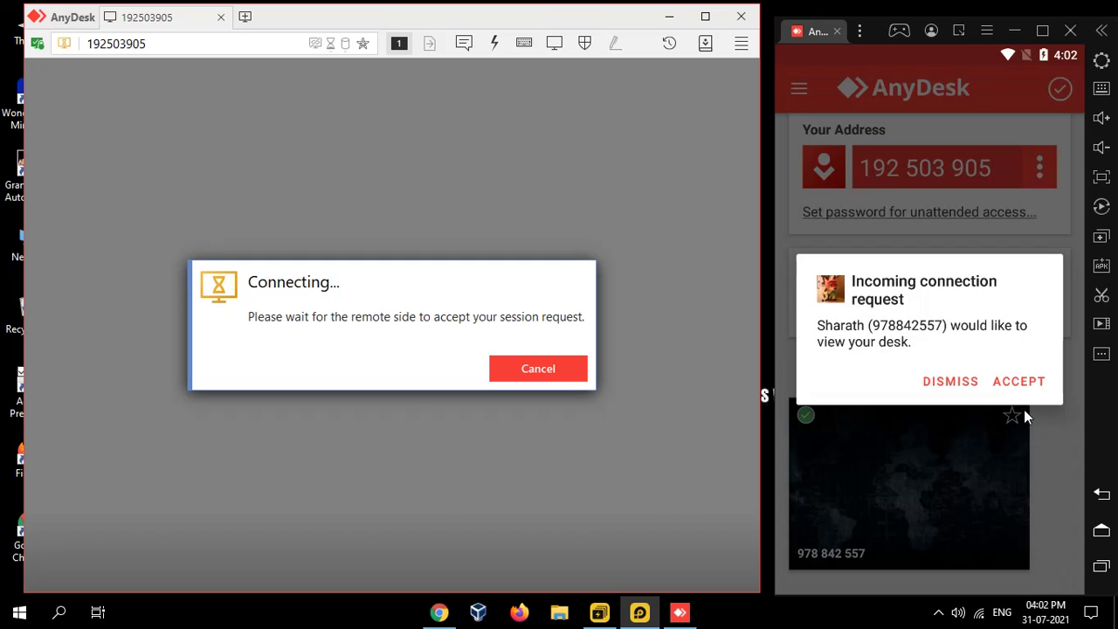
pyautogui.click(1019, 382)
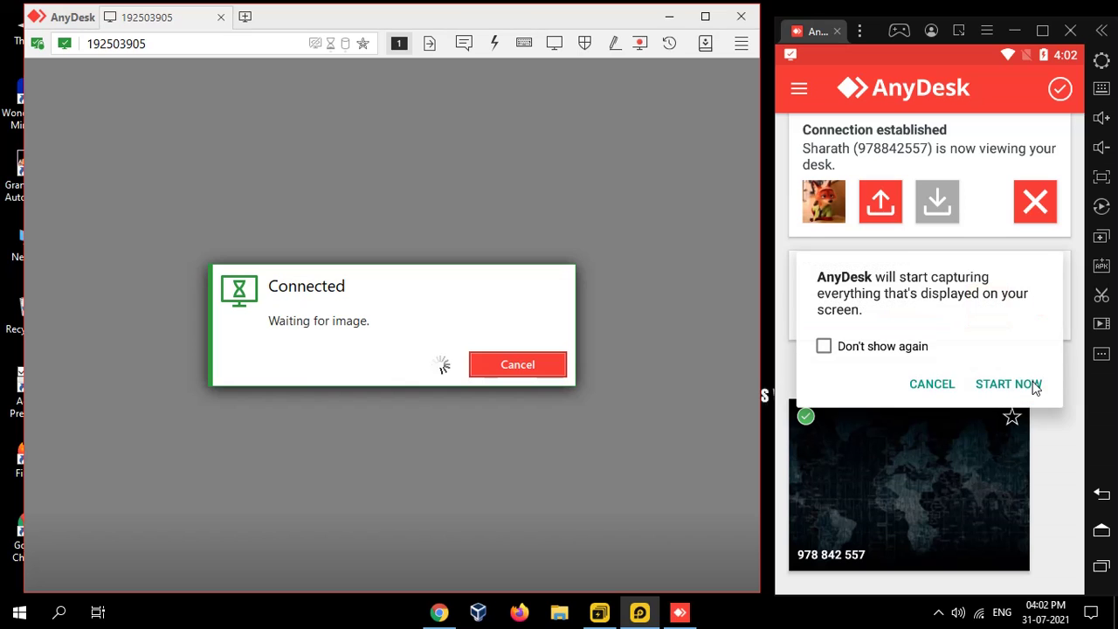
pyautogui.click(1033, 382)
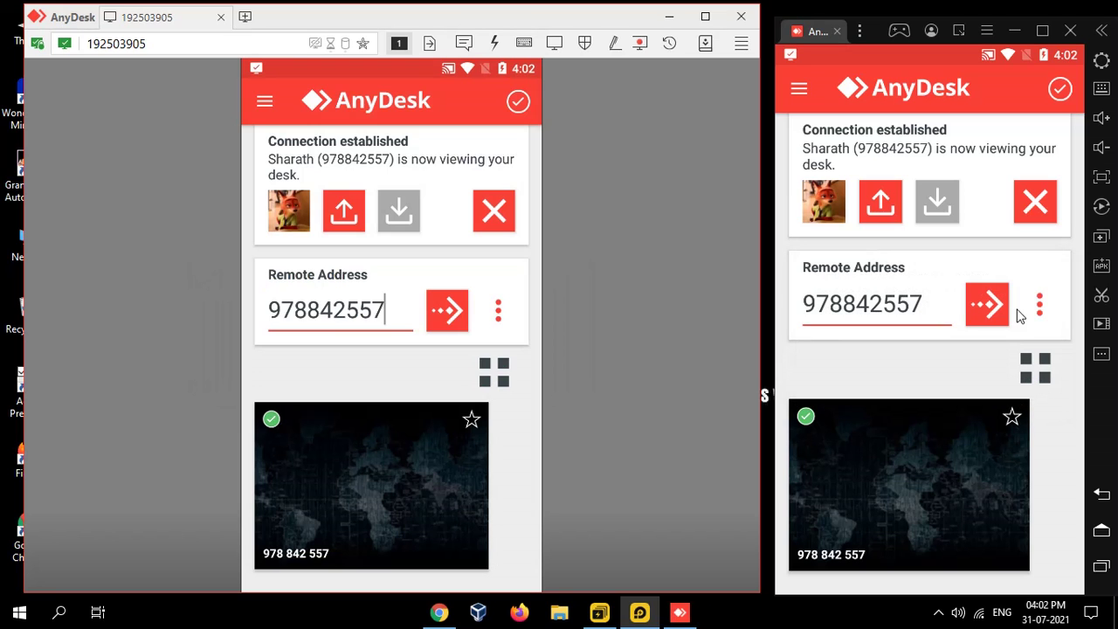
# Return the emulator to its home screen and try tapping an empty area of it through the PC's remote session
pyautogui.click(1102, 530)
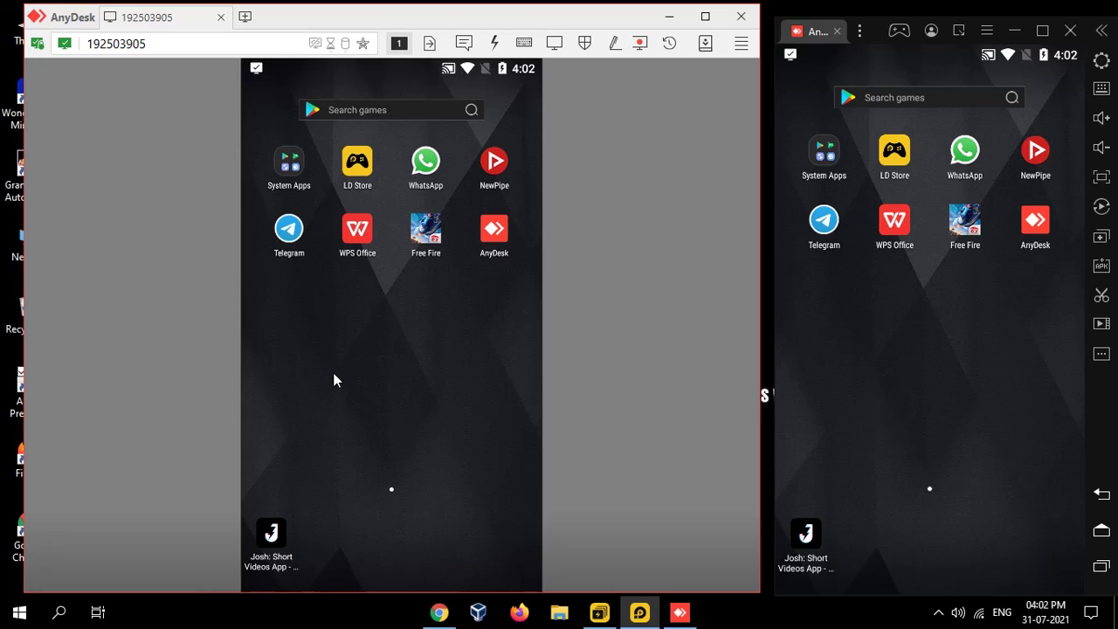
pyautogui.click(483, 390)
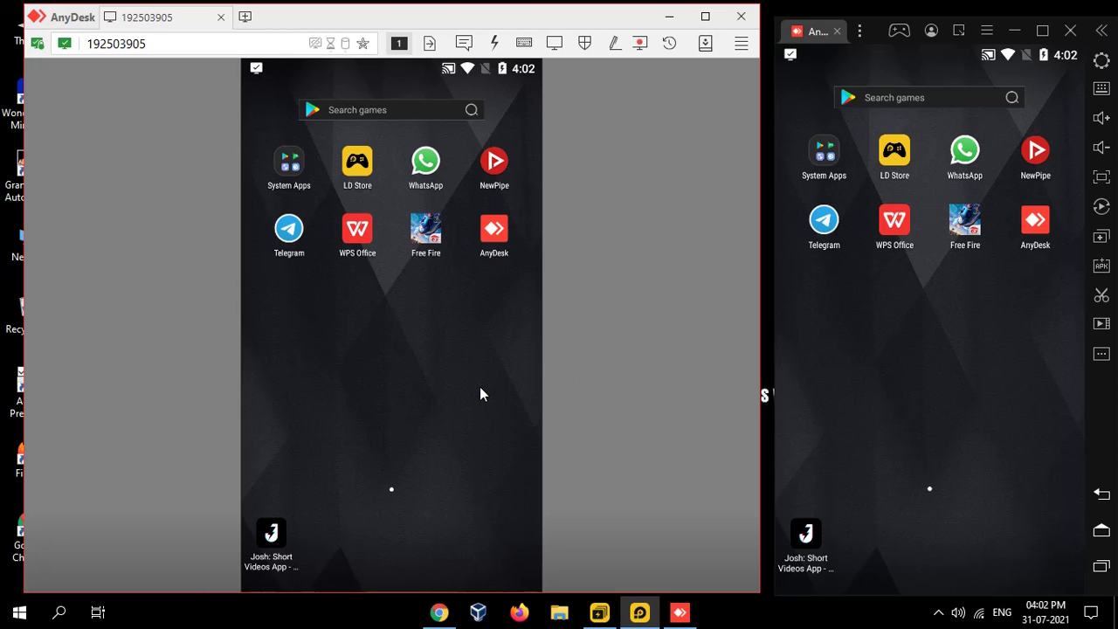